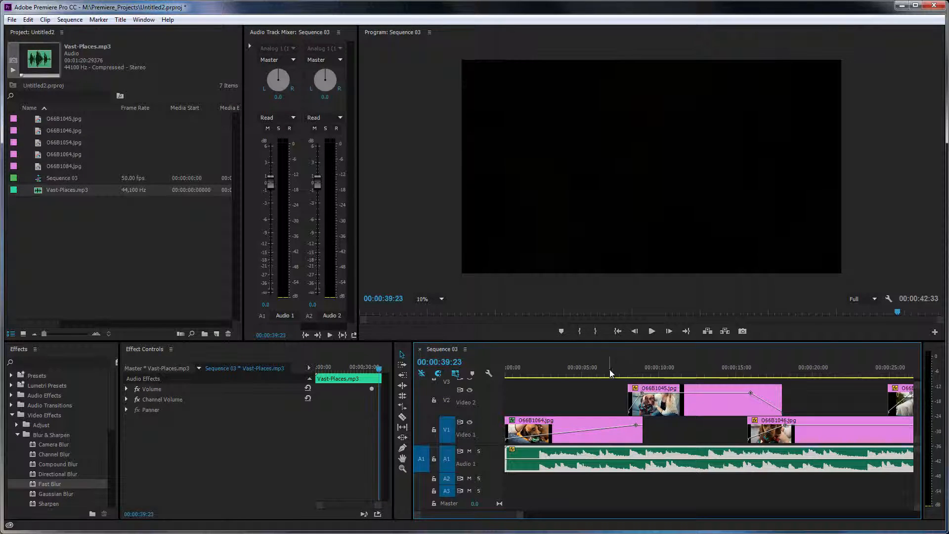
# - Select Sequence 03 in the project to inspect its resolution and preview several frames along the timeline
pyautogui.click(642, 368)
pyautogui.click(64, 177)
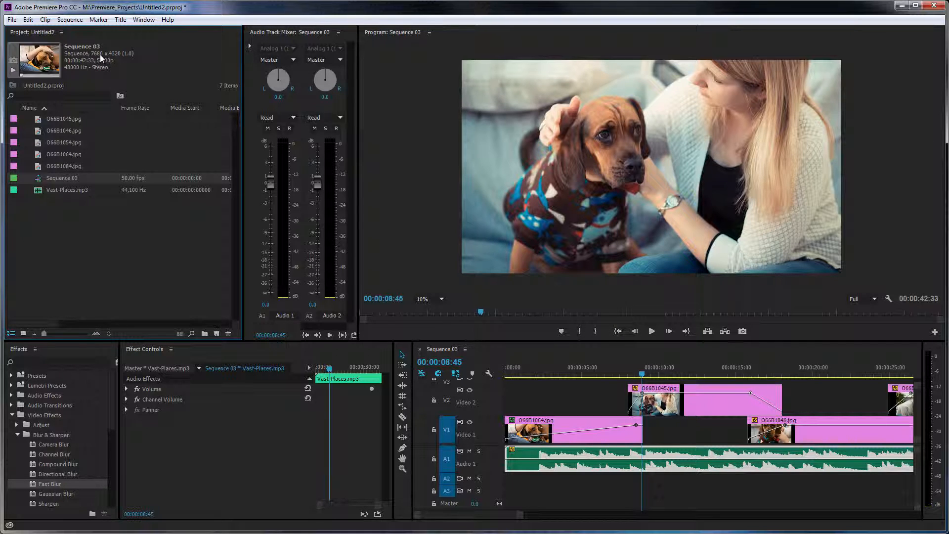
pyautogui.click(698, 369)
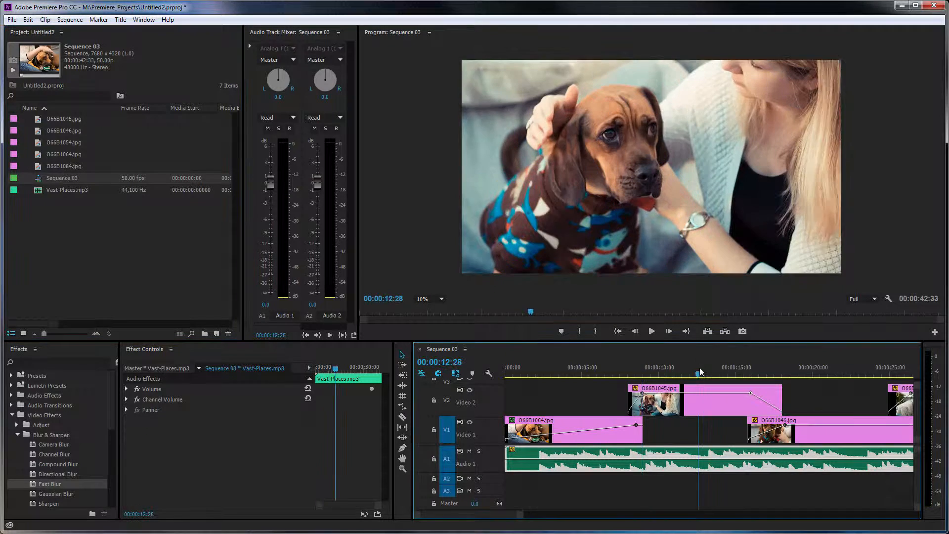
pyautogui.click(598, 366)
pyautogui.click(568, 369)
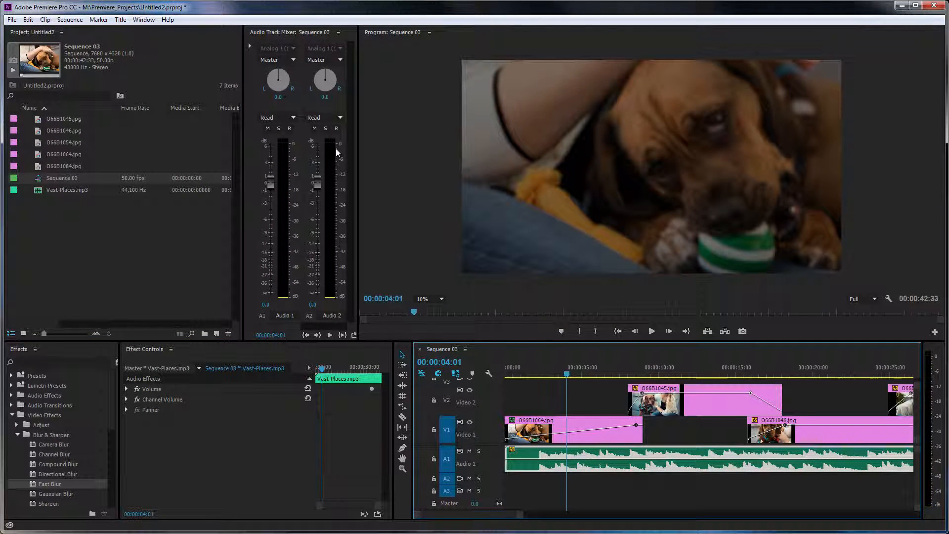
# - Open the media export settings for Sequence 03 and display the video encoding options
pyautogui.click(12, 20)
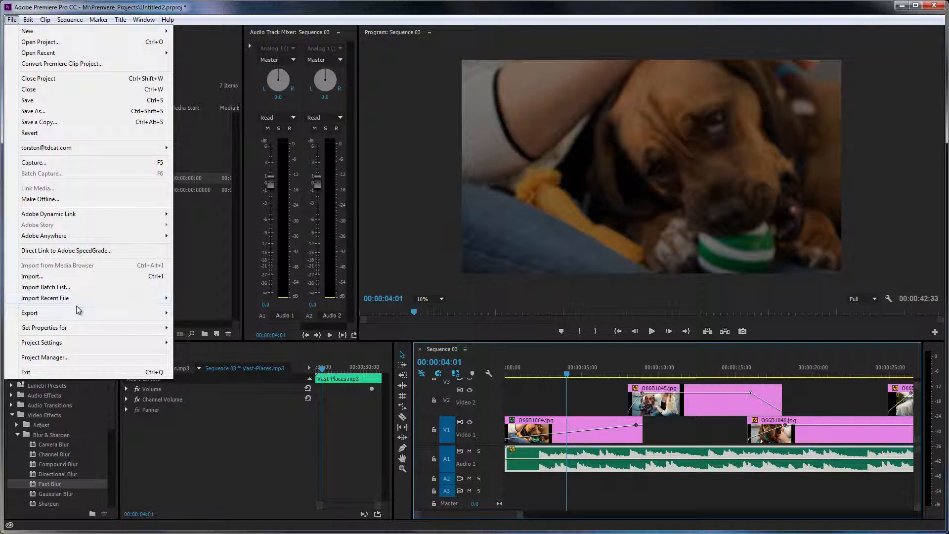
pyautogui.click(544, 399)
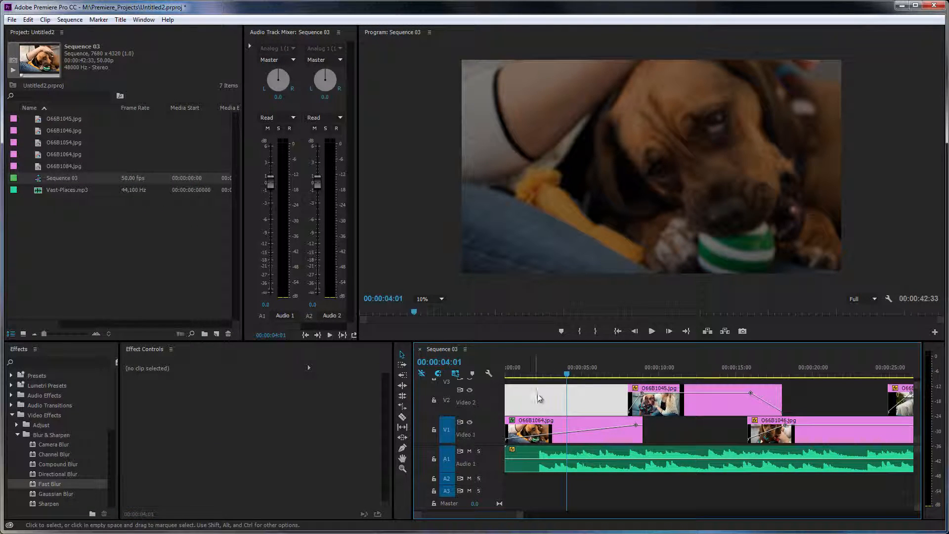
pyautogui.click(12, 20)
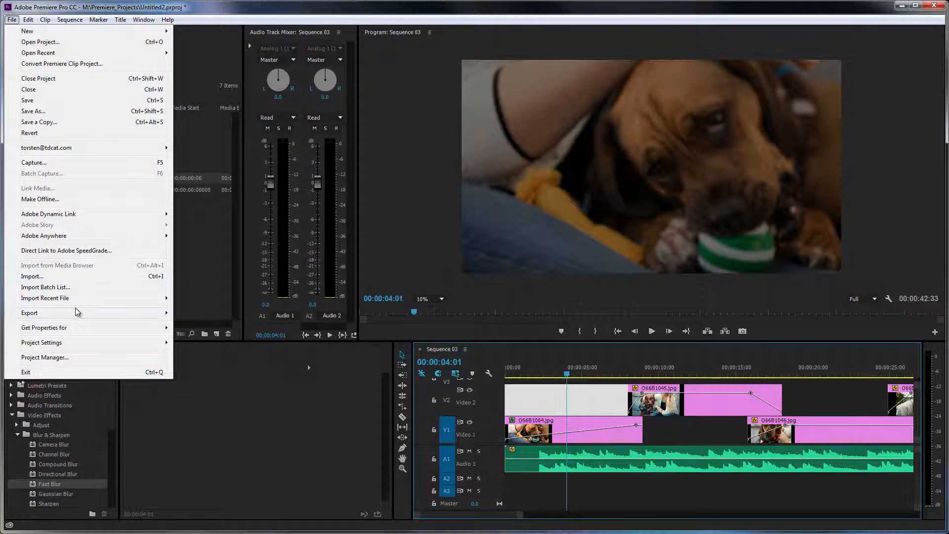
pyautogui.moveTo(83, 312)
pyautogui.click(244, 310)
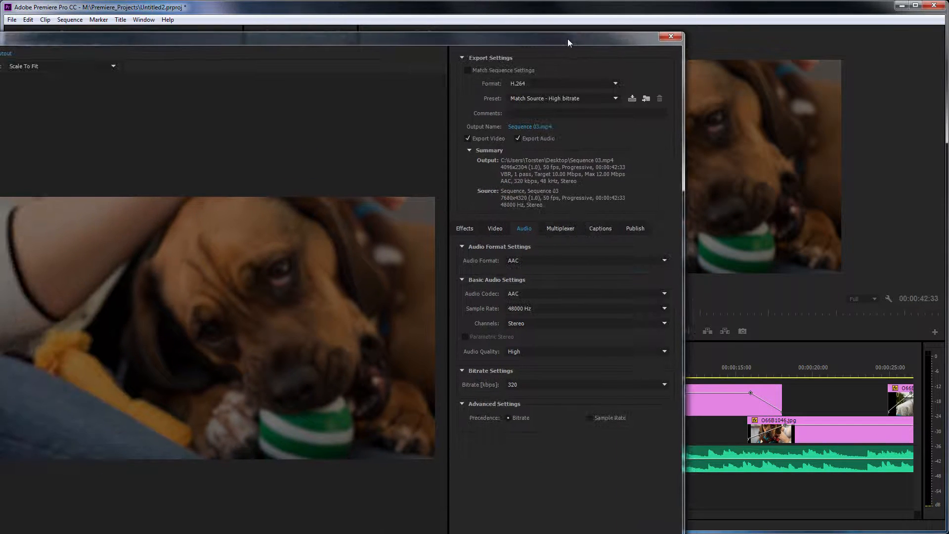
pyautogui.moveTo(567, 38); pyautogui.dragTo(680, 13)
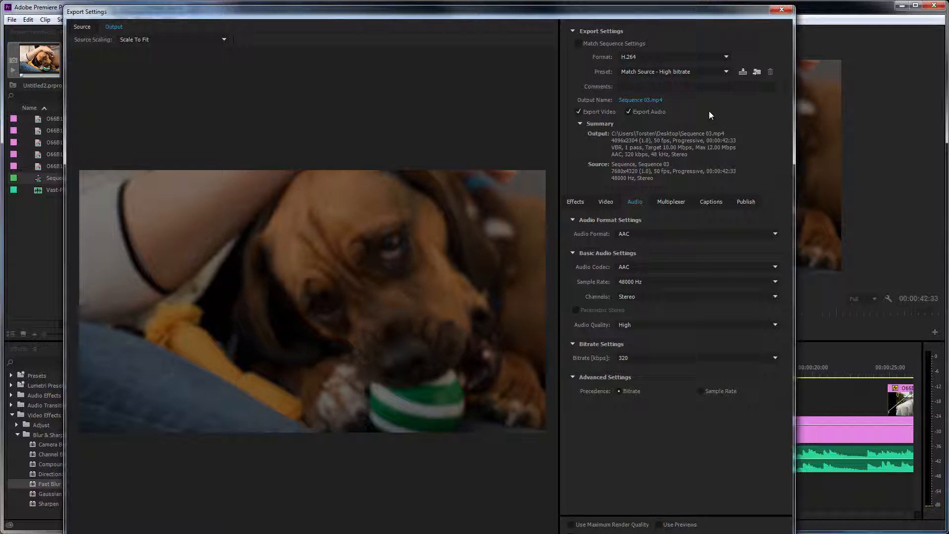
pyautogui.click(607, 201)
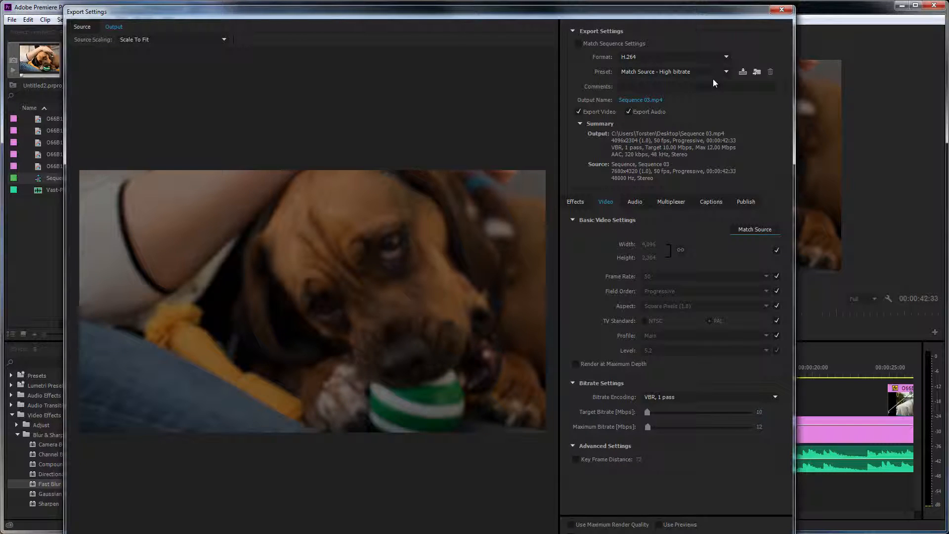
# - Set the export format to QuickTime with the MatchSource ProRes HQ preset
pyautogui.click(726, 57)
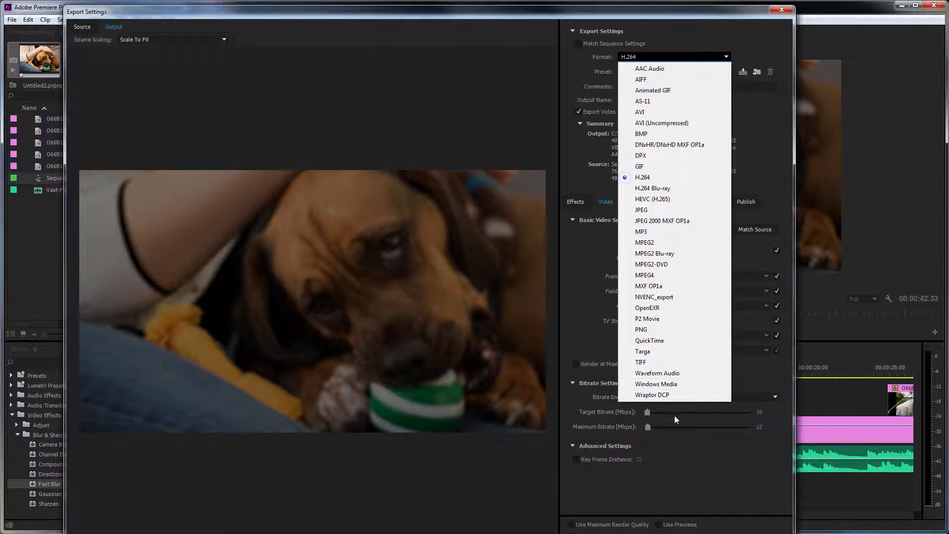
pyautogui.click(659, 341)
pyautogui.click(727, 73)
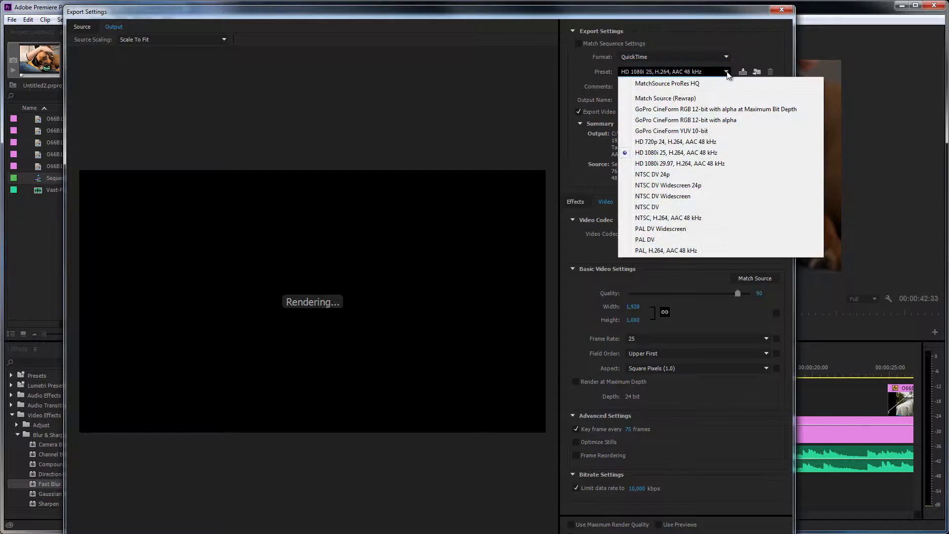
pyautogui.click(671, 85)
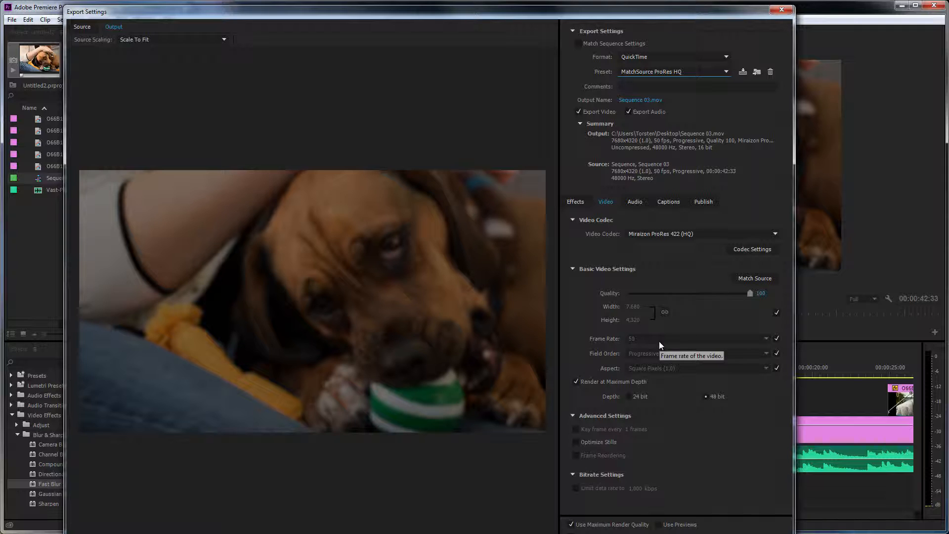
# - Check the audio codec settings and make sure the video depth is 48 bit
pyautogui.click(637, 204)
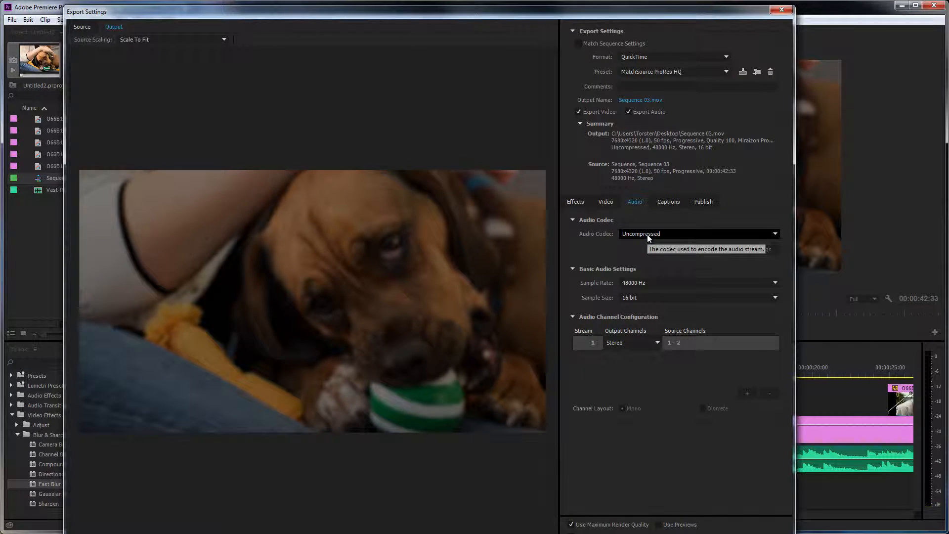
pyautogui.click(615, 207)
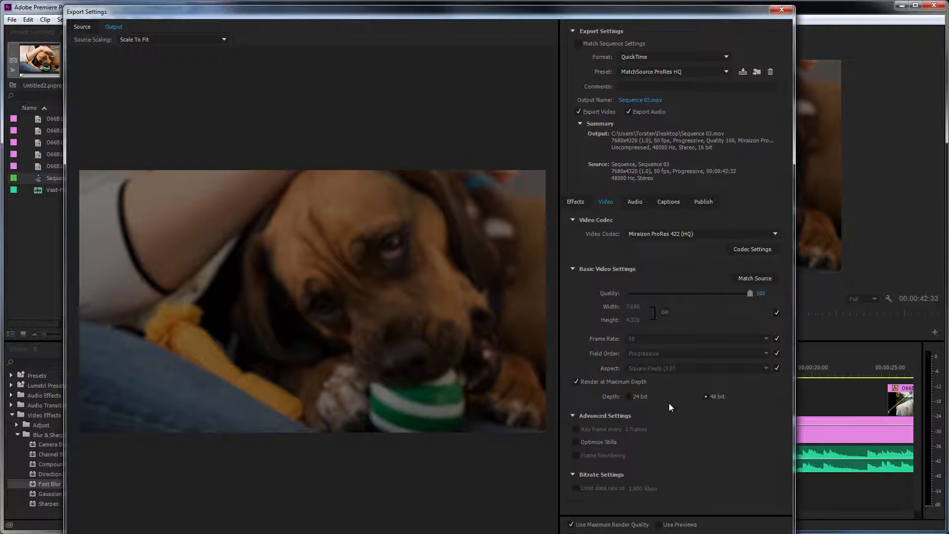
pyautogui.click(705, 397)
# - Set the output to Sequence 03.mov in the Desktop library and try to export the sequence
pyautogui.click(640, 101)
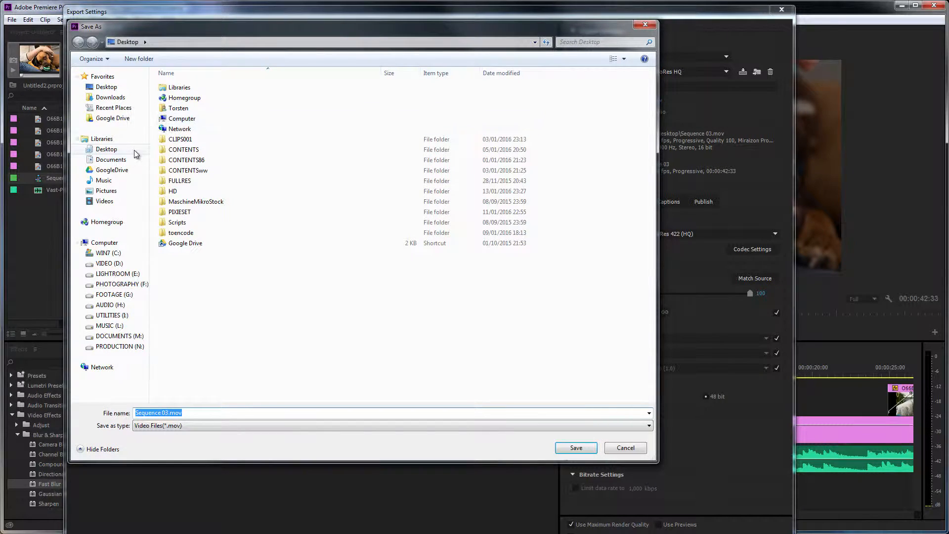
pyautogui.click(105, 149)
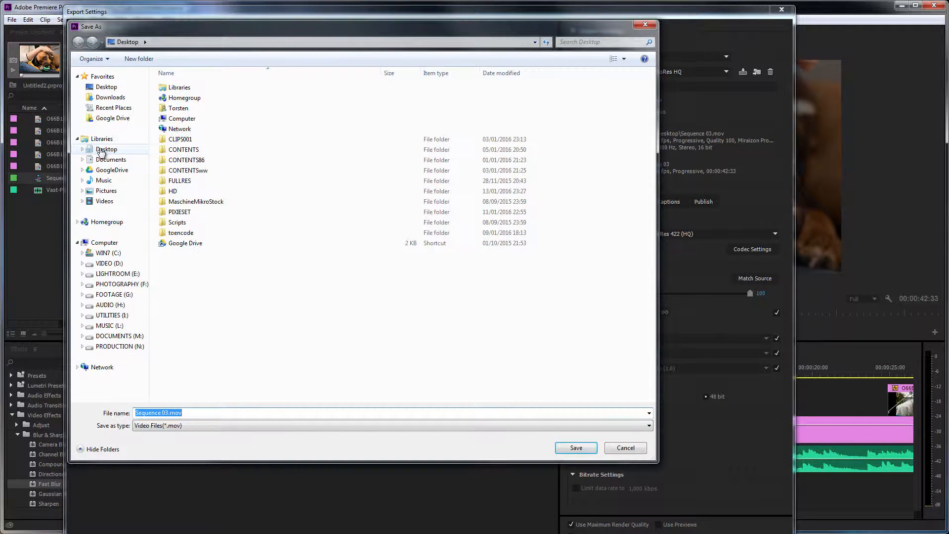
pyautogui.click(576, 447)
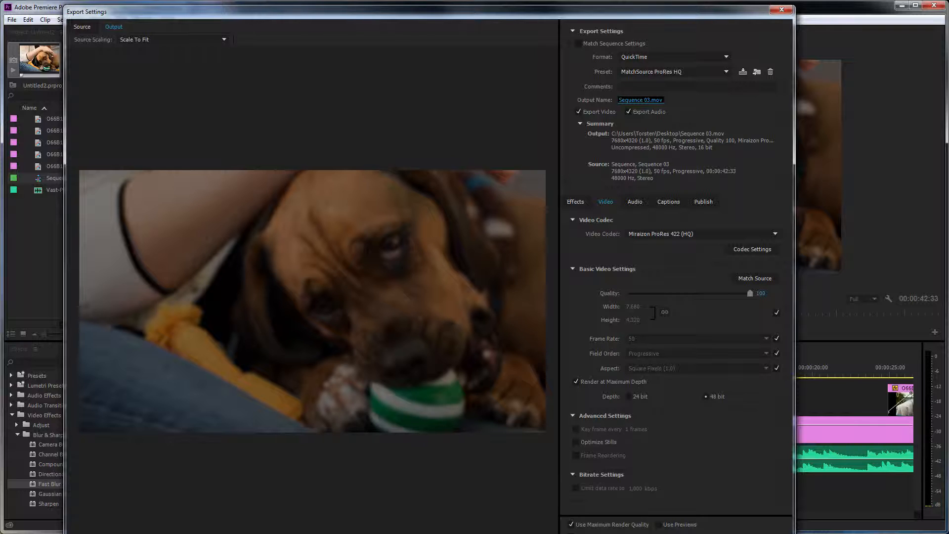
pyautogui.click(707, 533)
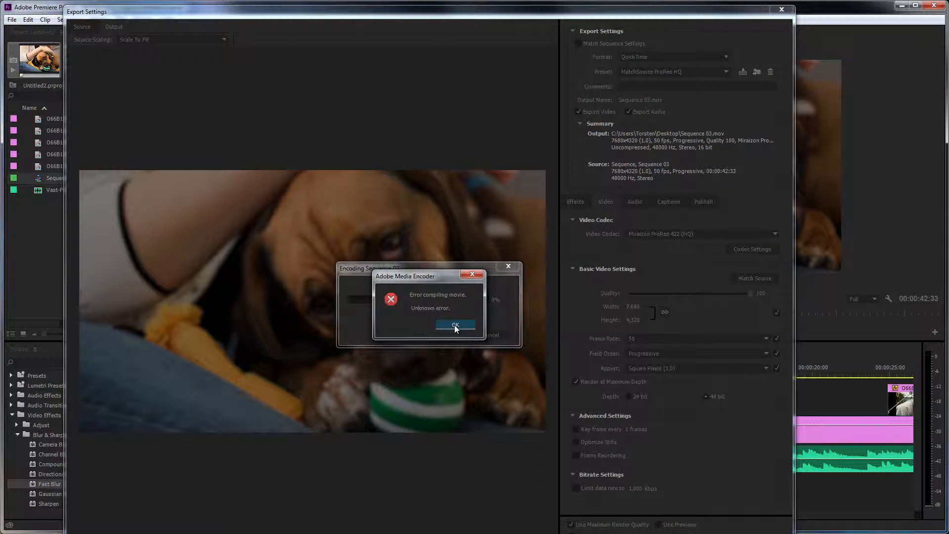
pyautogui.click(455, 326)
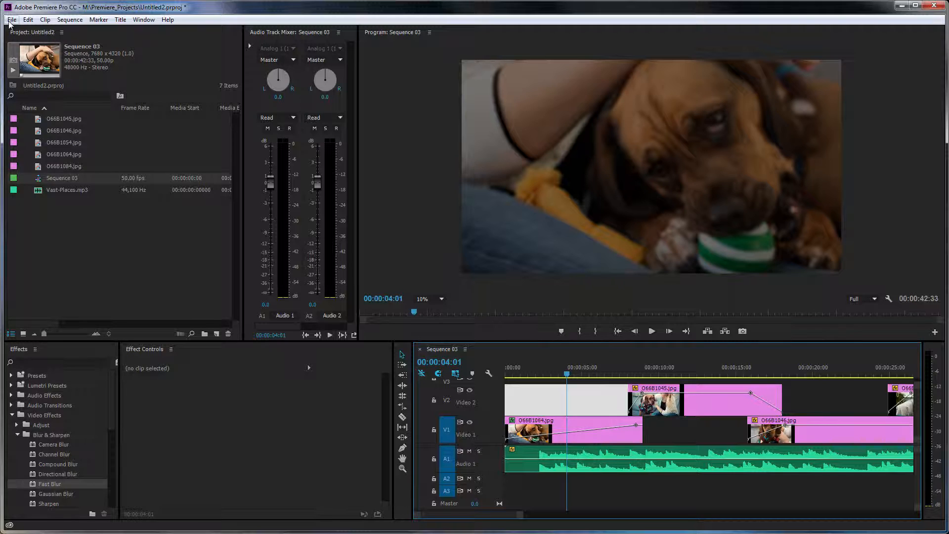
# - Save the project and reopen the media export settings for the sequence
pyautogui.click(9, 21)
pyautogui.click(44, 102)
pyautogui.hotkey('ctrl', 'm')
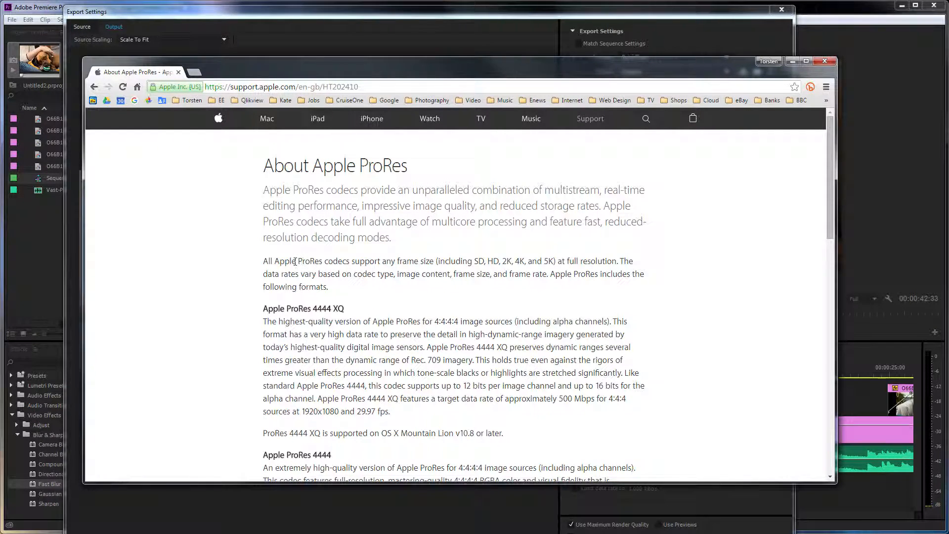
# - Read which frame sizes Apple ProRes codecs support on the About Apple ProRes page, then minimize the browser
pyautogui.moveTo(323, 261); pyautogui.dragTo(501, 258)
pyautogui.click(503, 259)
pyautogui.click(792, 61)
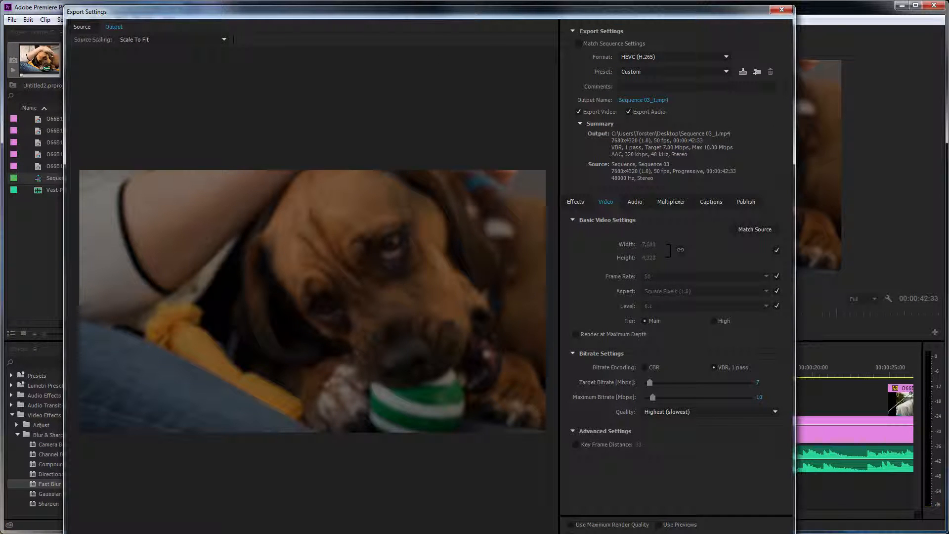
# - Switch to the browser with the Wikipedia article on High Efficiency Video Coding and read its introduction about supported resolutions
pyautogui.hotkey('alt', 'Tab')
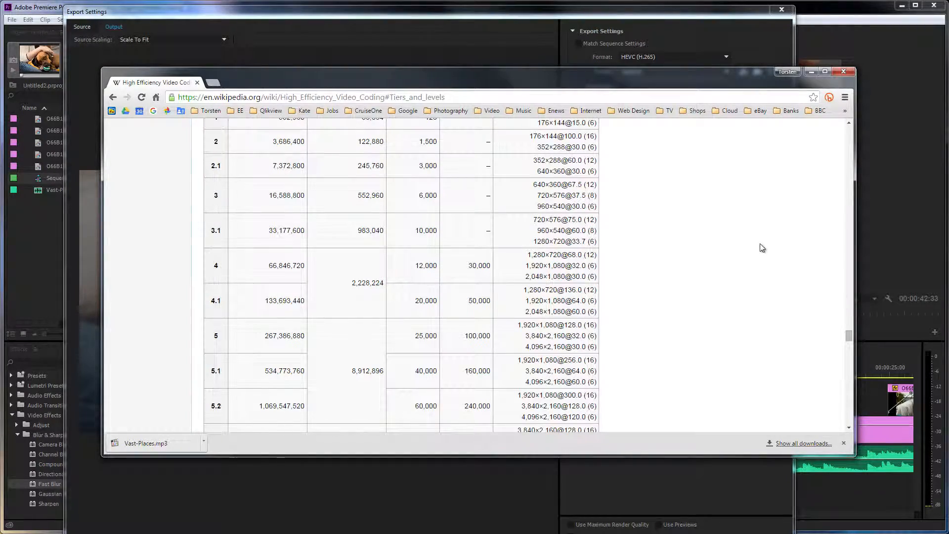
pyautogui.moveTo(849, 336); pyautogui.dragTo(848, 130)
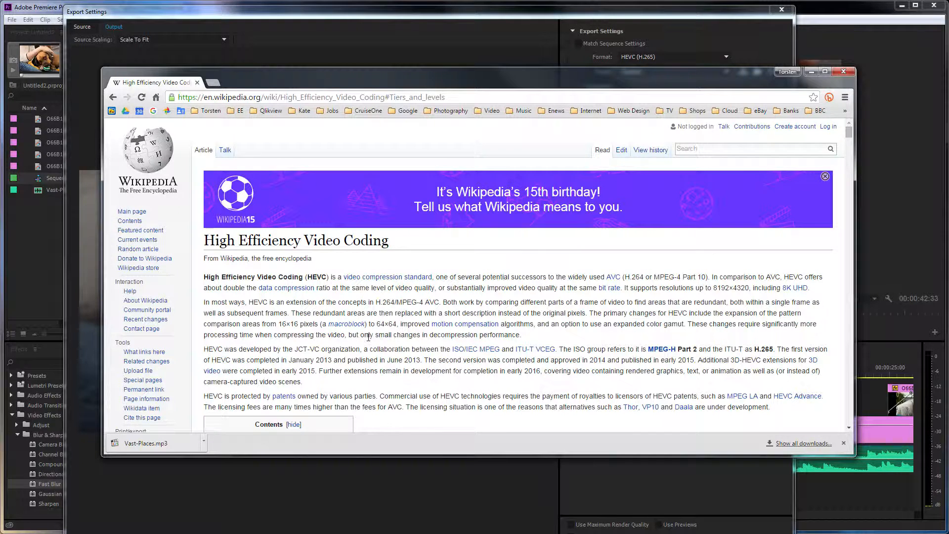
pyautogui.scroll(-3, 369, 339)
pyautogui.scroll(1, 368, 341)
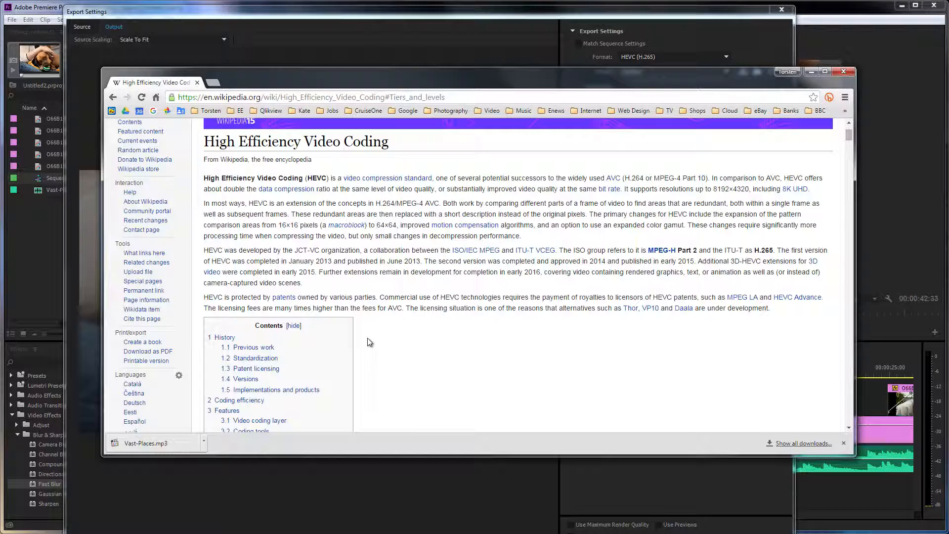
# - Examine the article's HEVC tiers and levels table for 8K resolutions, frame rates and bit rates, then return to the export settings
pyautogui.moveTo(847, 135); pyautogui.dragTo(821, 341)
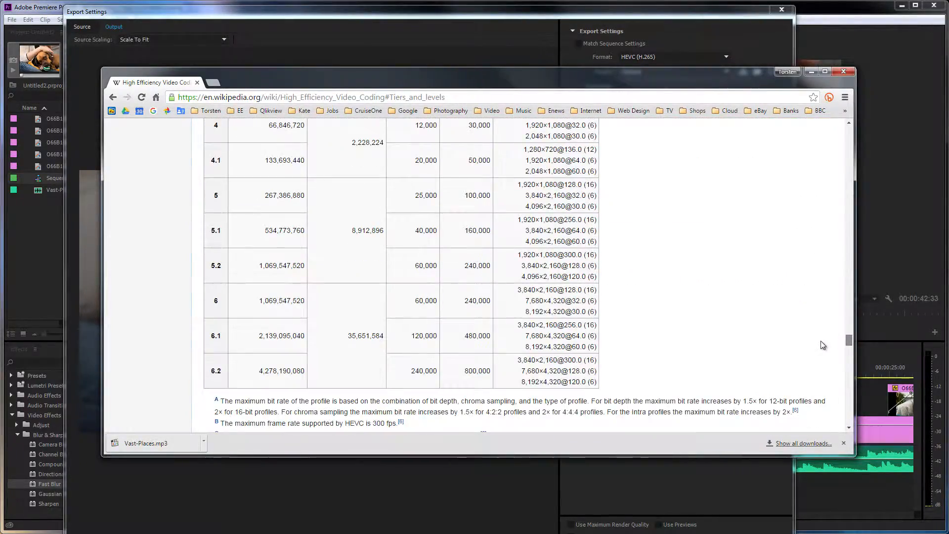
pyautogui.scroll(6, 590, 307)
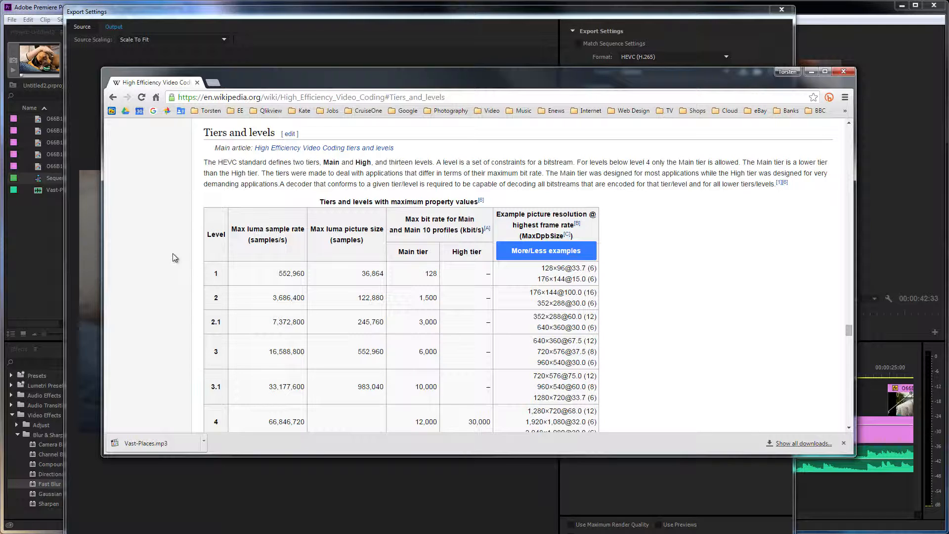
pyautogui.scroll(-2, 259, 328)
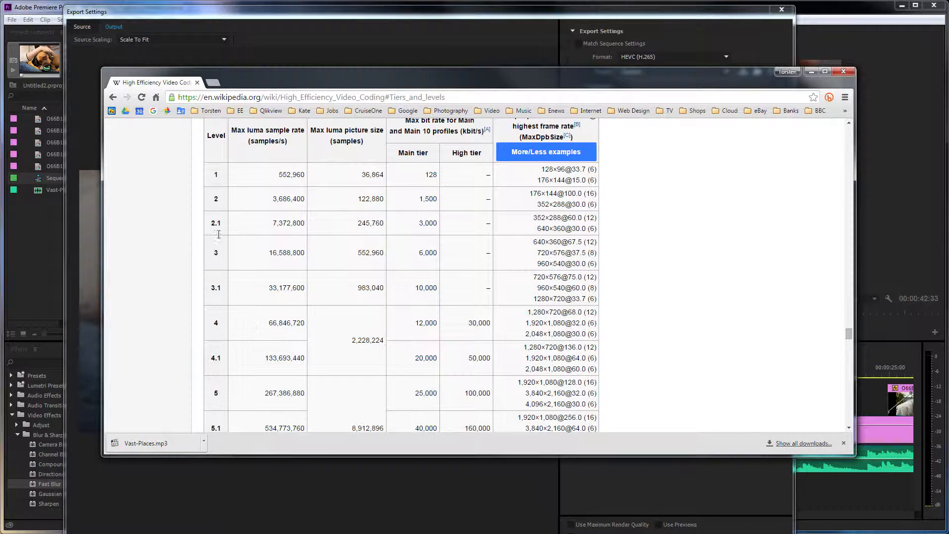
pyautogui.scroll(-2, 242, 314)
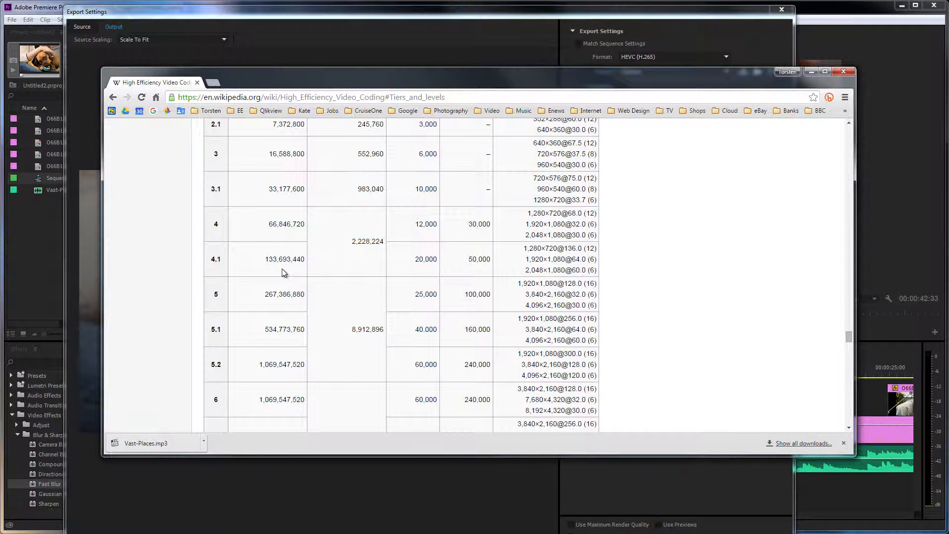
pyautogui.scroll(-2, 344, 314)
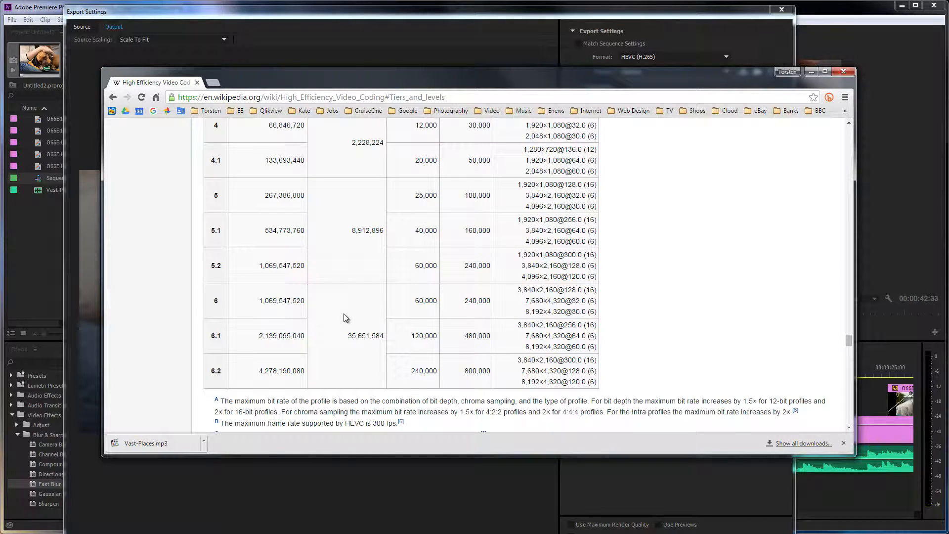
pyautogui.scroll(-1, 346, 309)
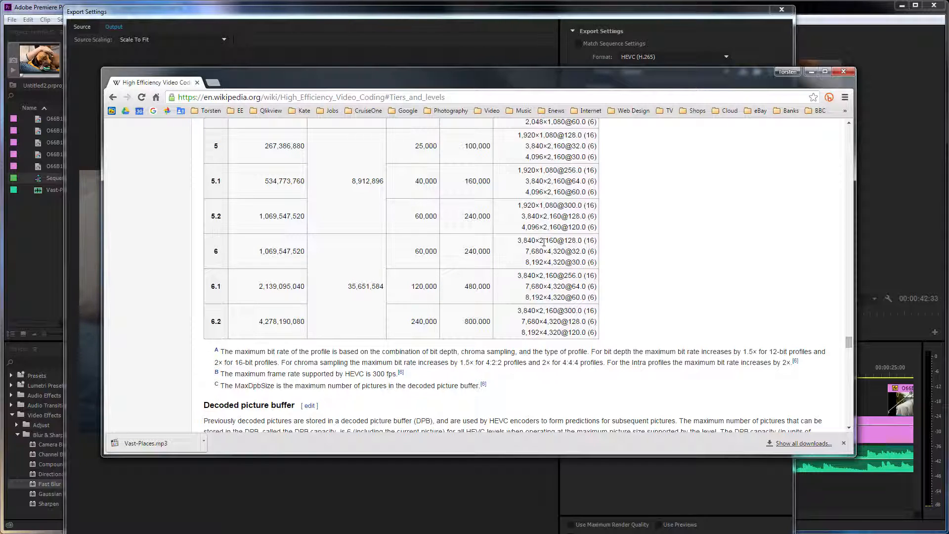
pyautogui.scroll(3, 536, 238)
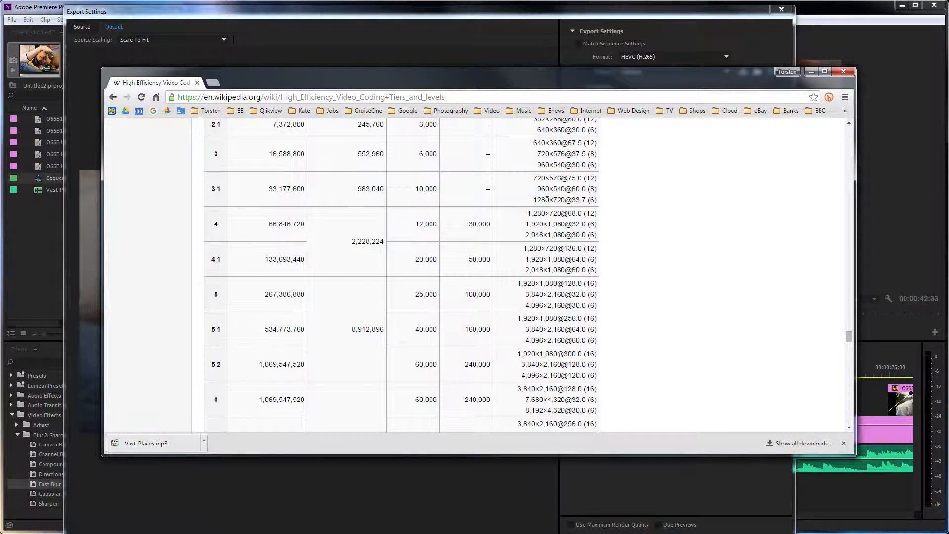
pyautogui.click(814, 72)
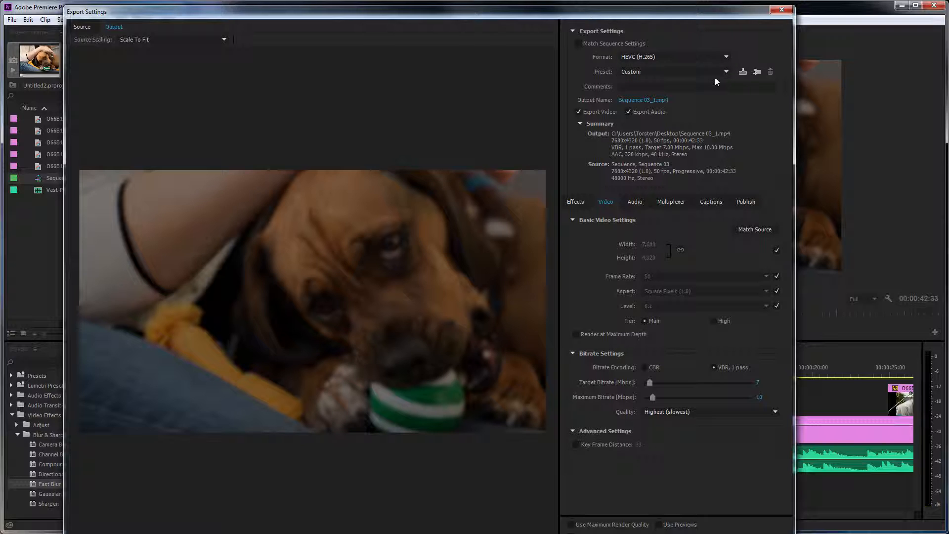
# - Keep HEVC (H.265) as the export format and set the target bitrate to 50 Mbps
pyautogui.click(723, 58)
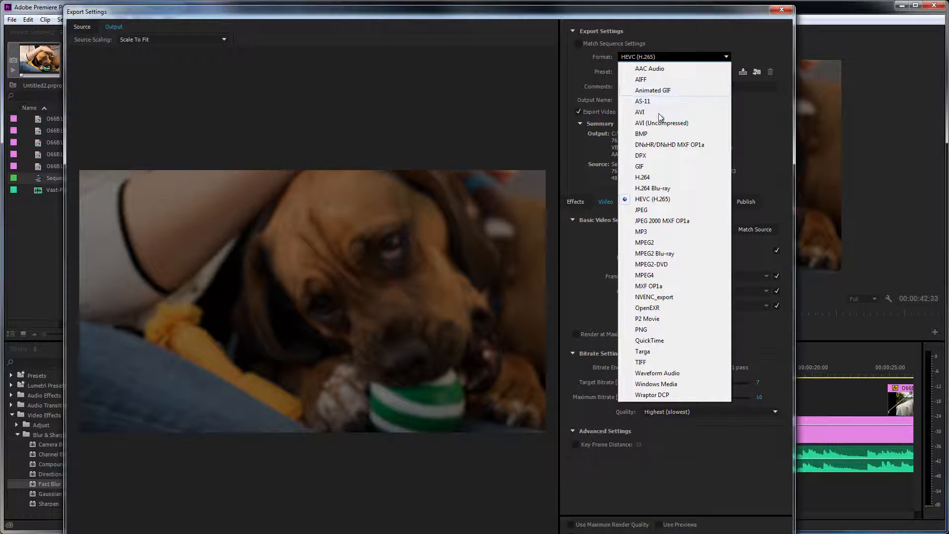
pyautogui.click(659, 202)
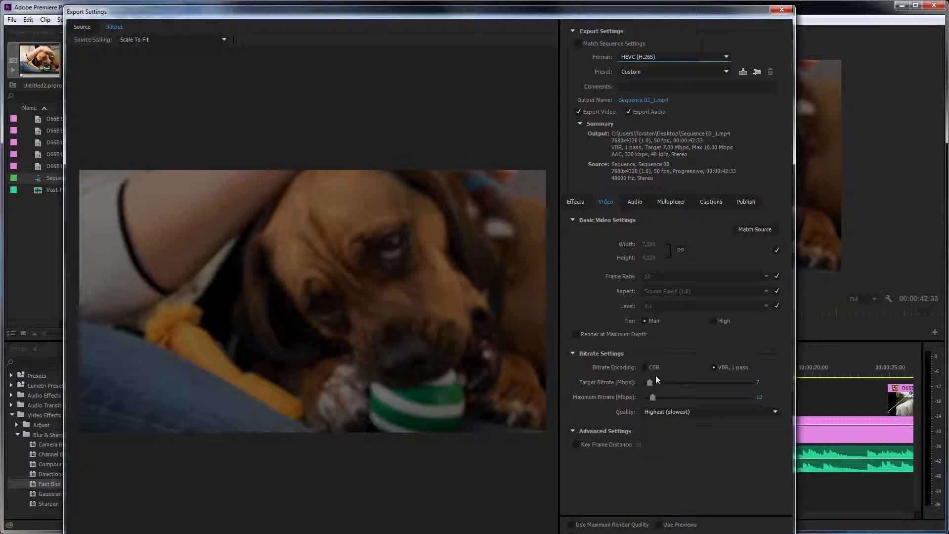
pyautogui.click(759, 384)
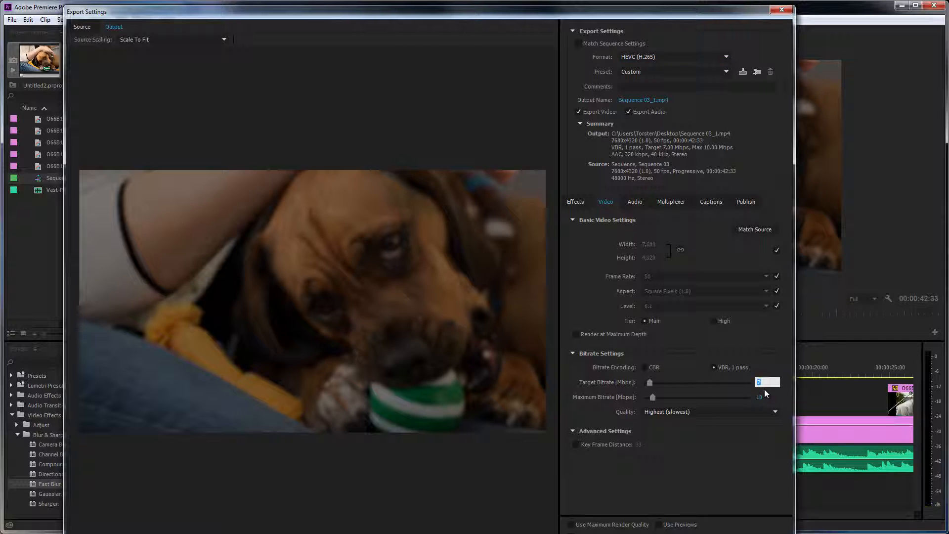
pyautogui.write('50')
pyautogui.press('Return')
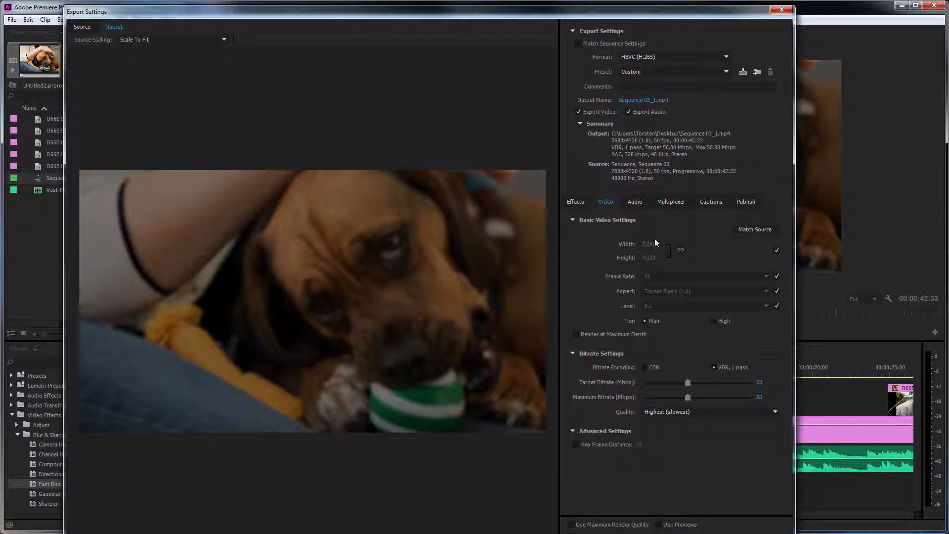
# - Check the AAC audio codec options, then start the export and install the required HEVC codec
pyautogui.click(635, 202)
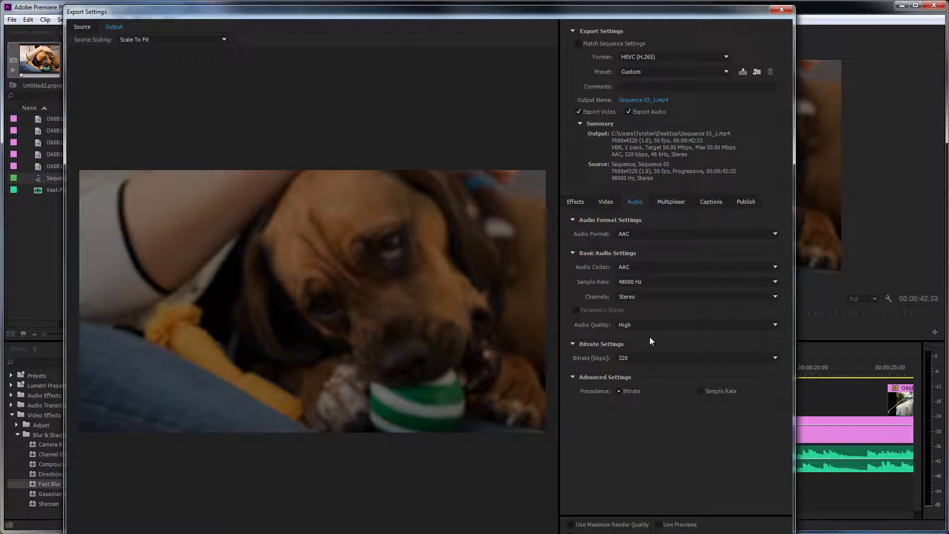
pyautogui.click(642, 269)
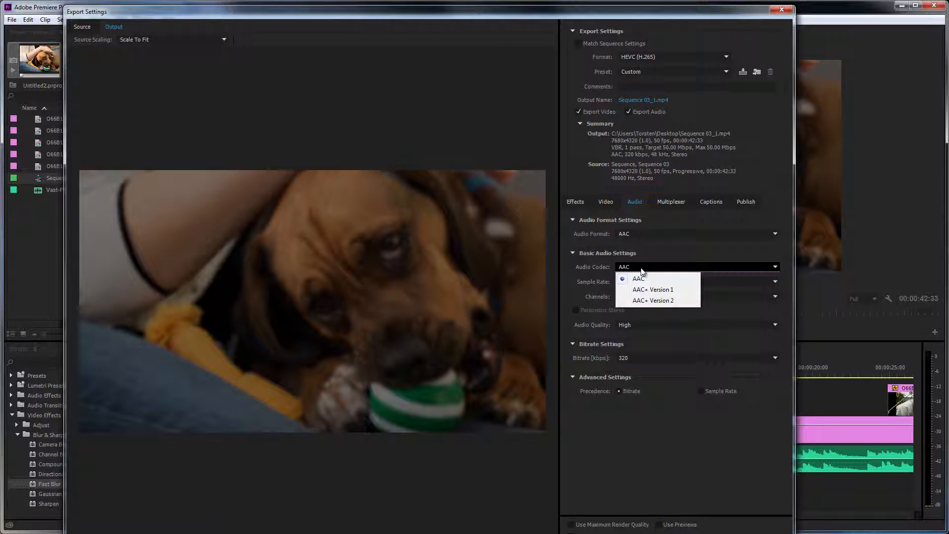
pyautogui.click(641, 267)
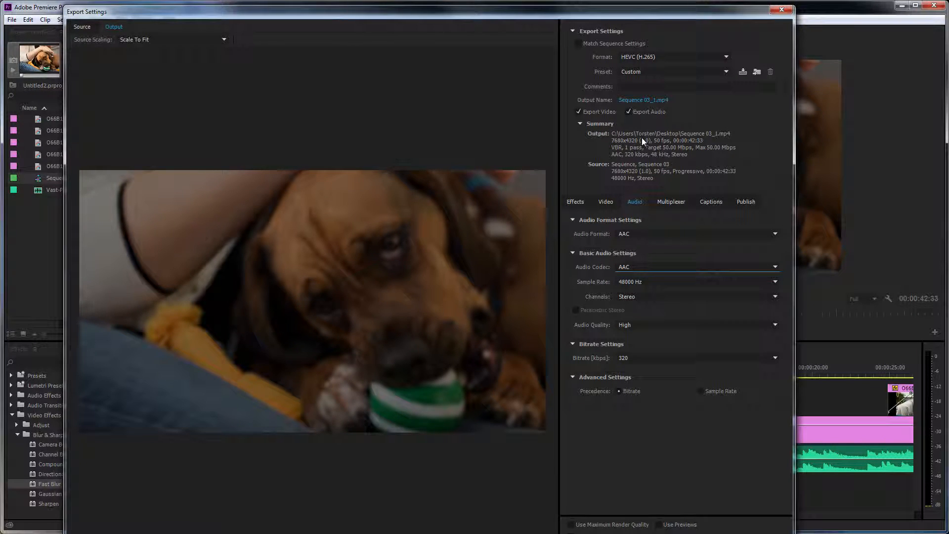
pyautogui.click(717, 533)
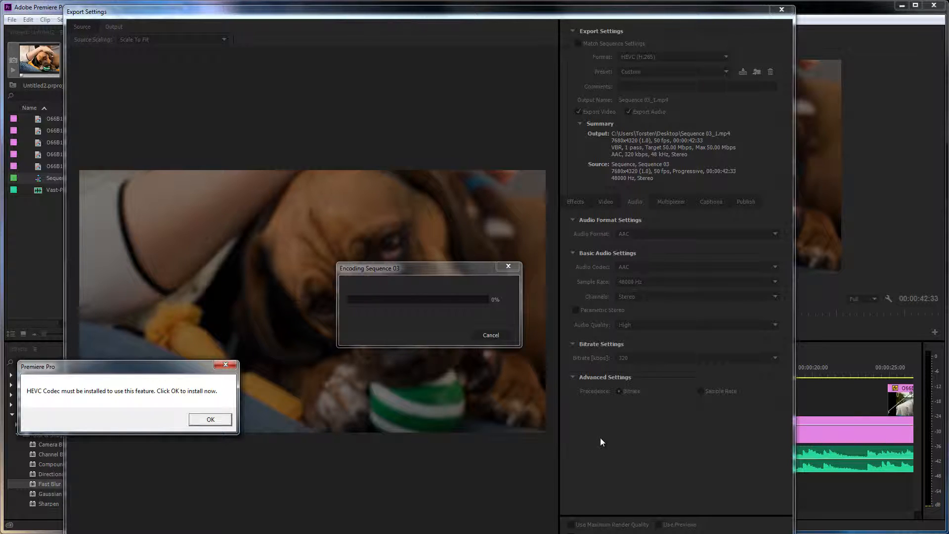
pyautogui.click(209, 419)
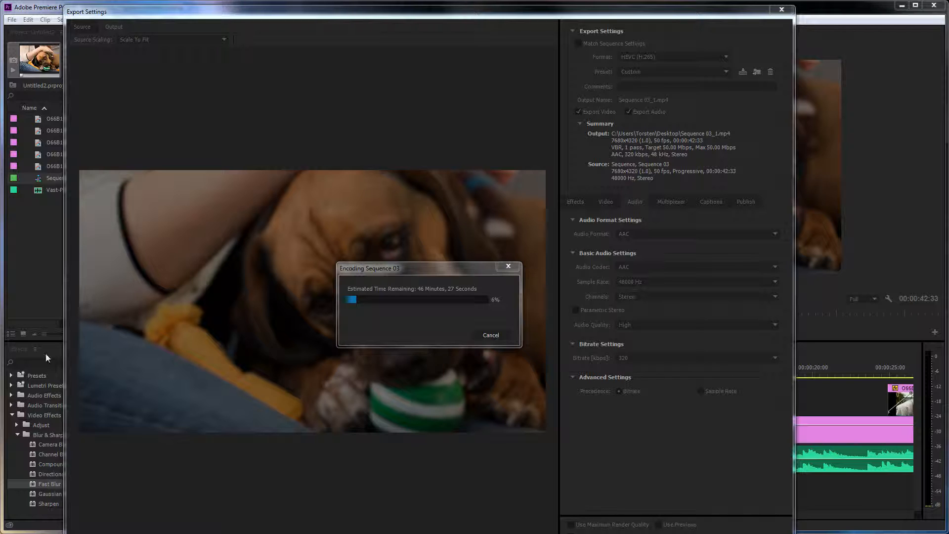
# - Check the CPU and GPU load in Task Manager and GPU-Z during encoding, then close both monitoring windows
pyautogui.moveTo(1, 380); pyautogui.dragTo(428, 149)
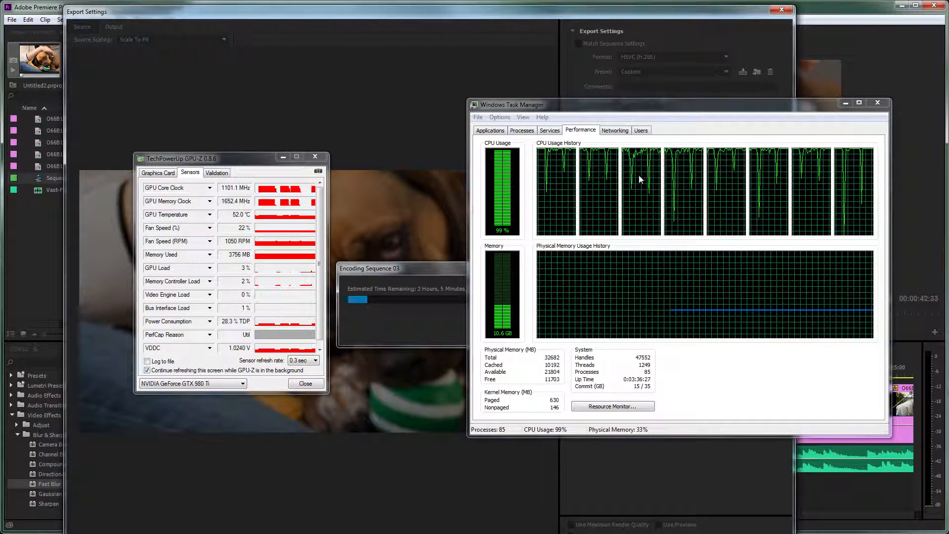
pyautogui.click(877, 102)
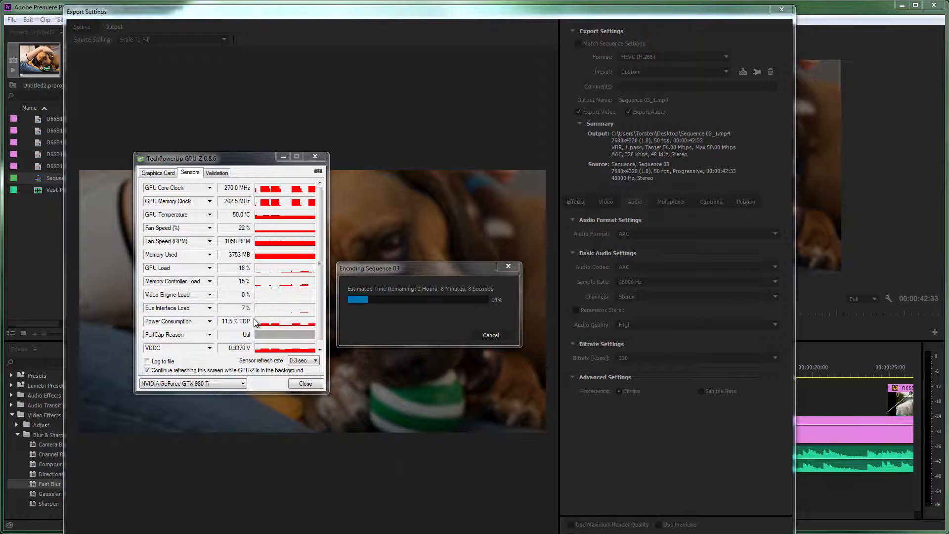
pyautogui.click(315, 157)
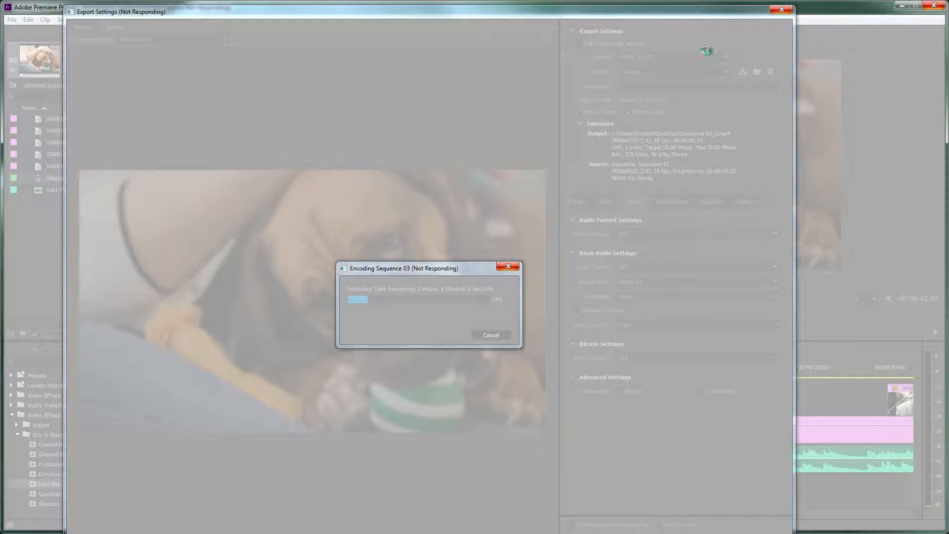
# - Force the unresponsive Premiere Pro to close, then reopen the Untitled2 project from the recent projects
pyautogui.click(508, 266)
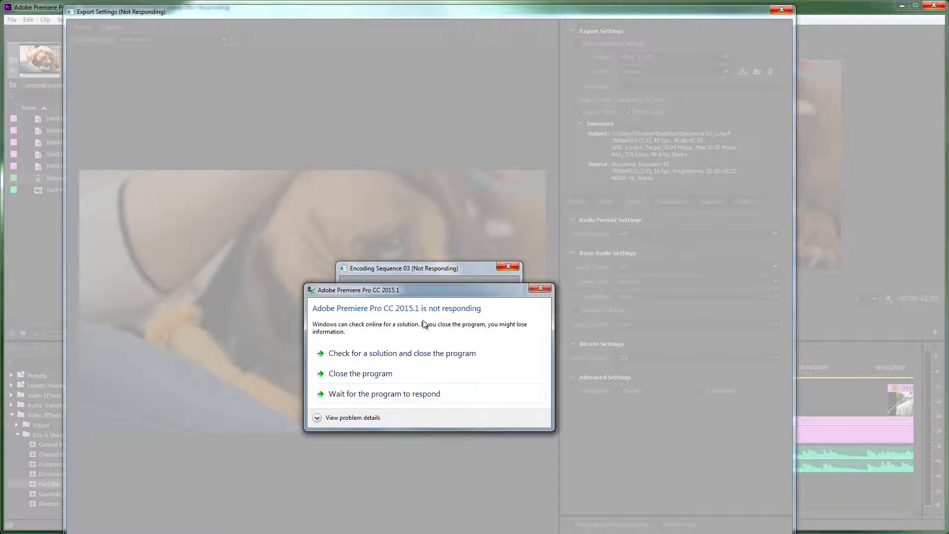
pyautogui.click(380, 374)
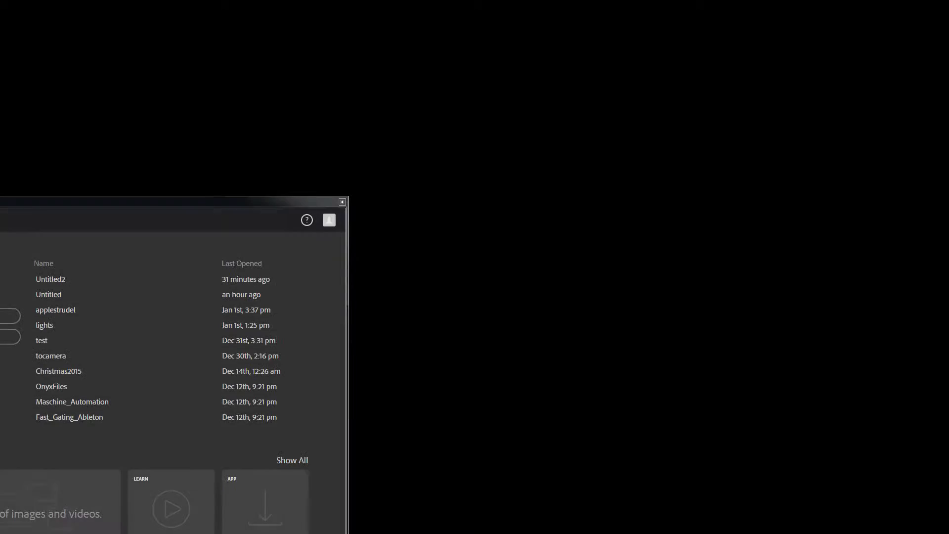
pyautogui.click(88, 273)
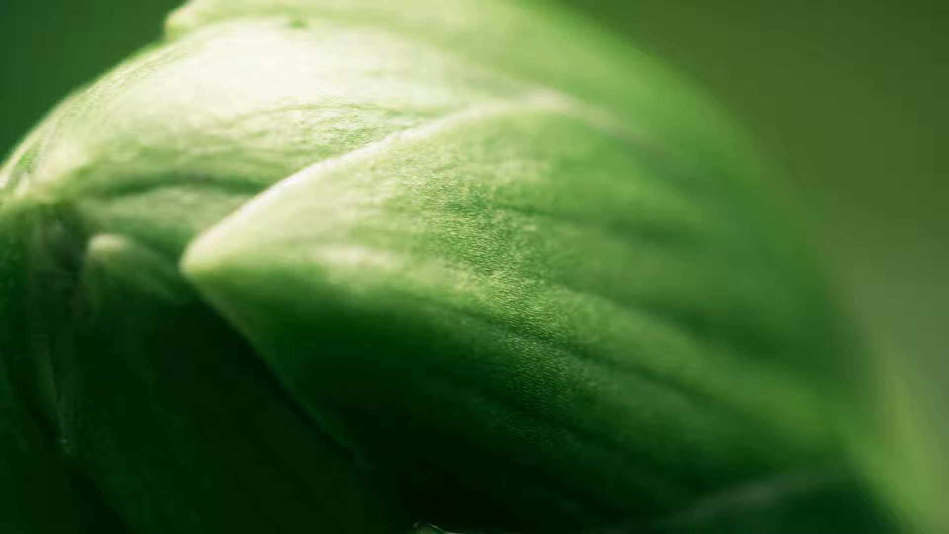
# - Move the Premiere Pro window to the upper-left corner of the desktop and enlarge it to fill the screen
pyautogui.moveTo(213, 46); pyautogui.dragTo(309, 75)
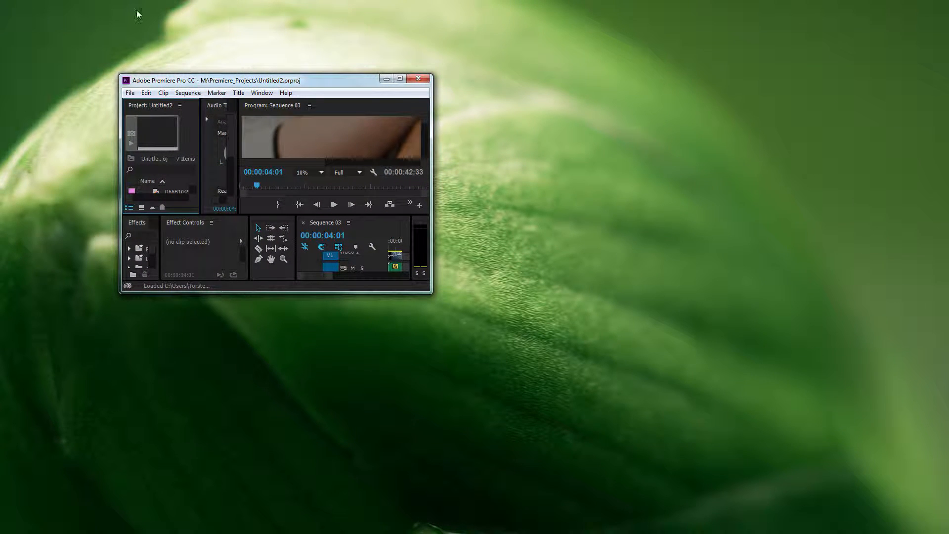
pyautogui.moveTo(209, 83); pyautogui.dragTo(93, 12)
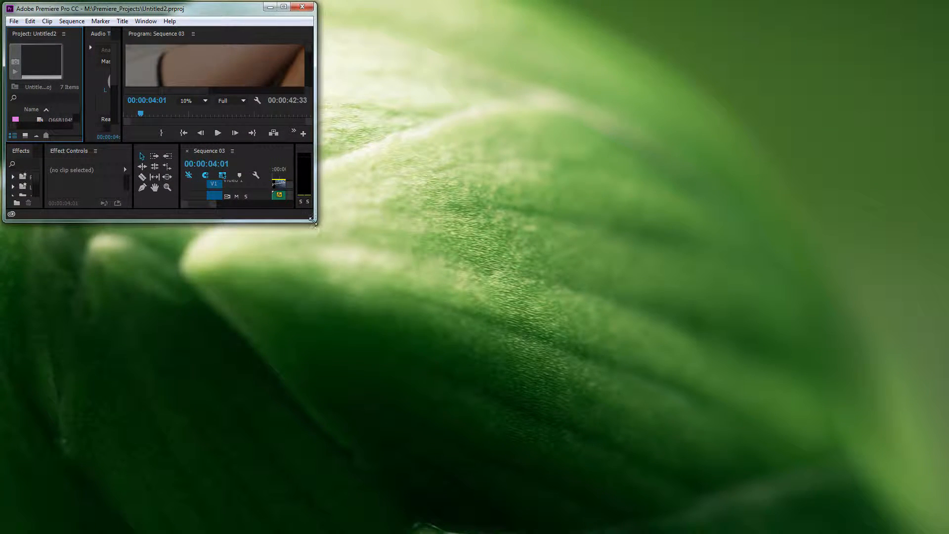
pyautogui.moveTo(316, 220); pyautogui.dragTo(942, 528)
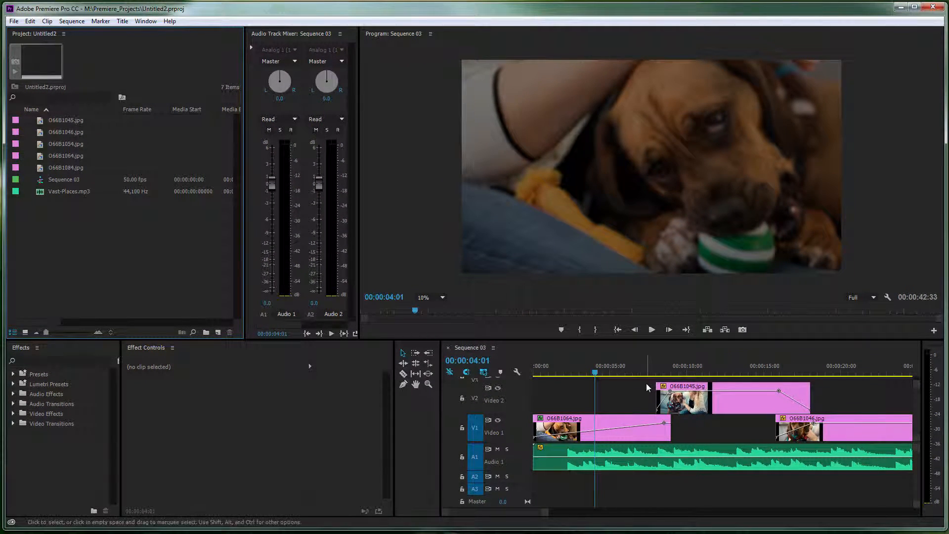
# - Move the playhead to 00:00:07:23, then open the media export settings for Sequence 03
pyautogui.moveTo(595, 372); pyautogui.dragTo(648, 368)
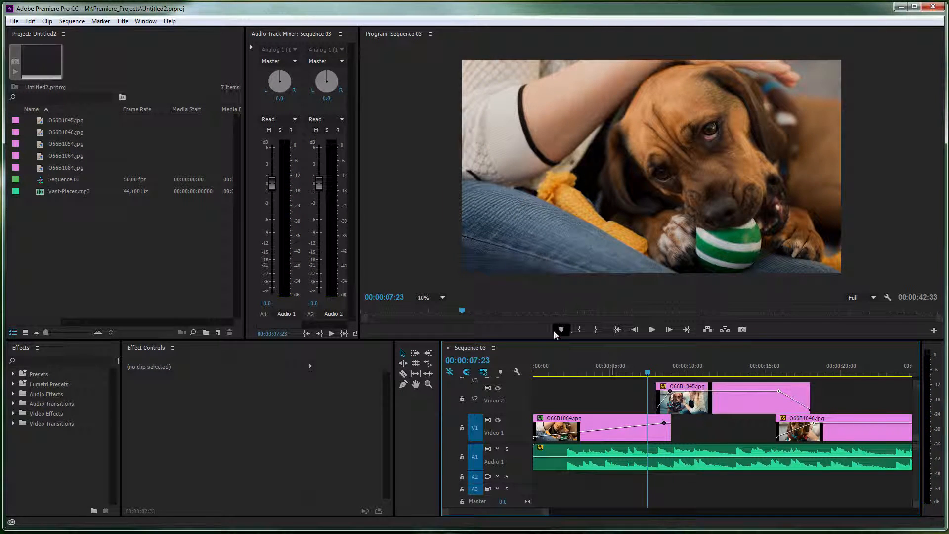
pyautogui.click(93, 183)
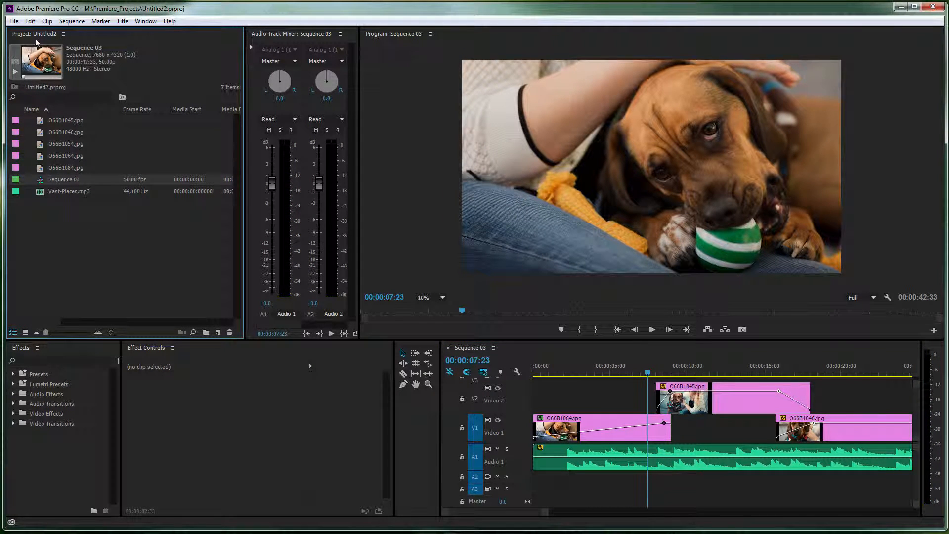
pyautogui.click(14, 21)
pyautogui.click(14, 21)
pyautogui.click(14, 22)
pyautogui.moveTo(79, 314)
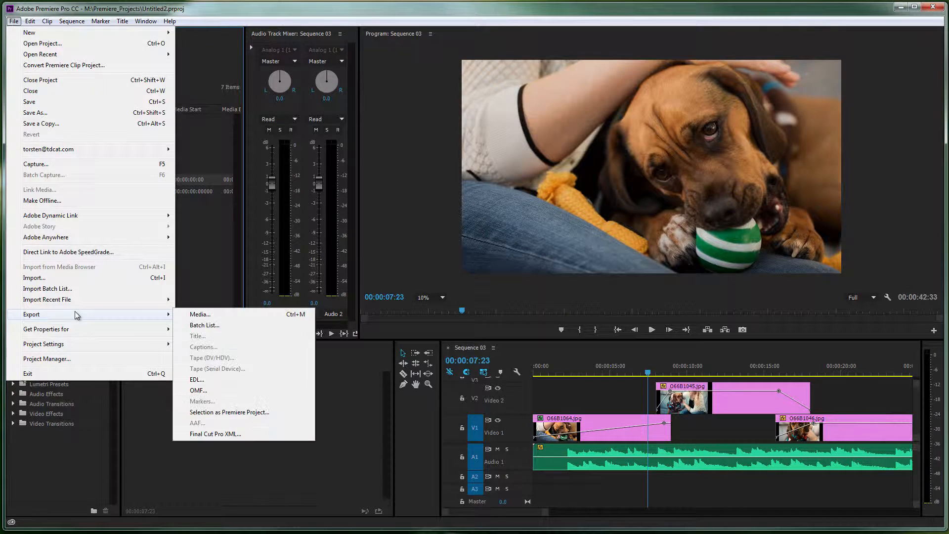
pyautogui.click(202, 316)
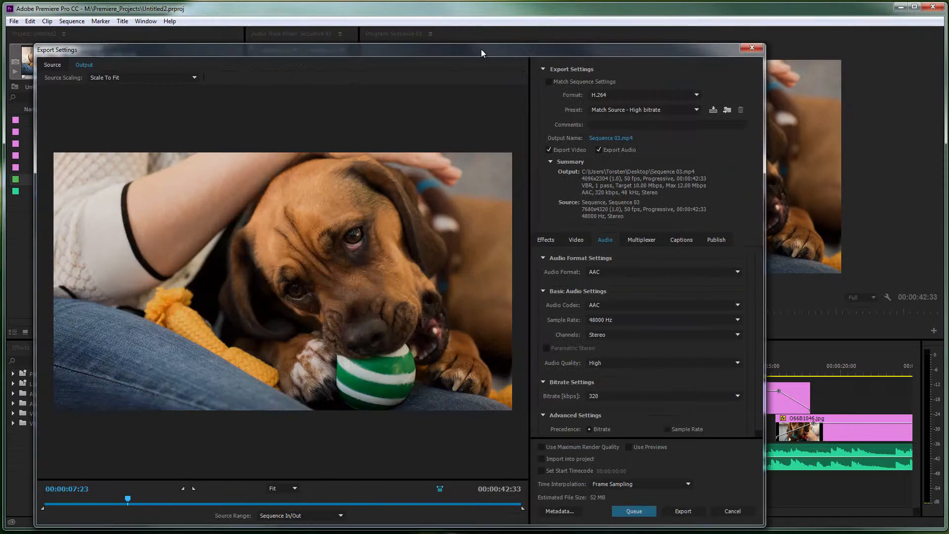
pyautogui.moveTo(481, 49); pyautogui.dragTo(527, 30)
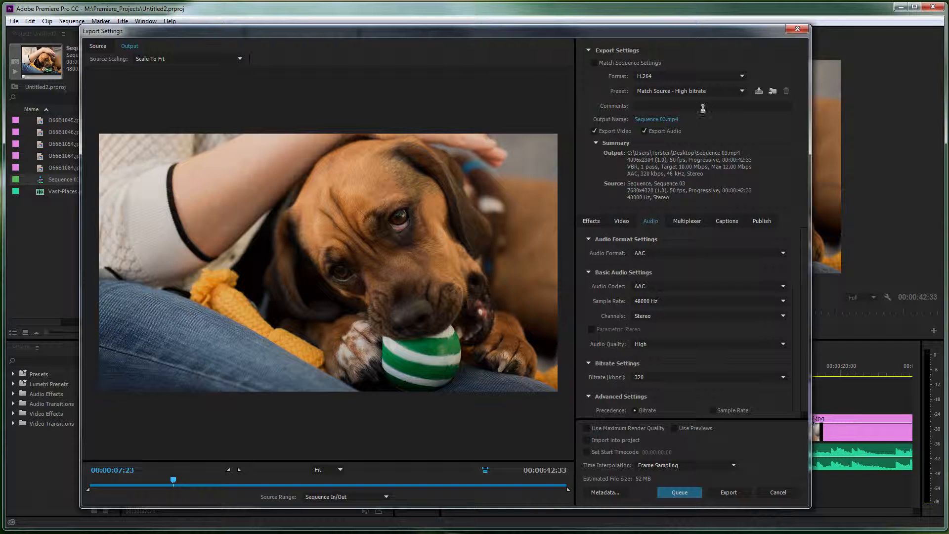
# - Set the export format to HEVC (H.265) with a target bitrate of 50 Mbps
pyautogui.click(734, 78)
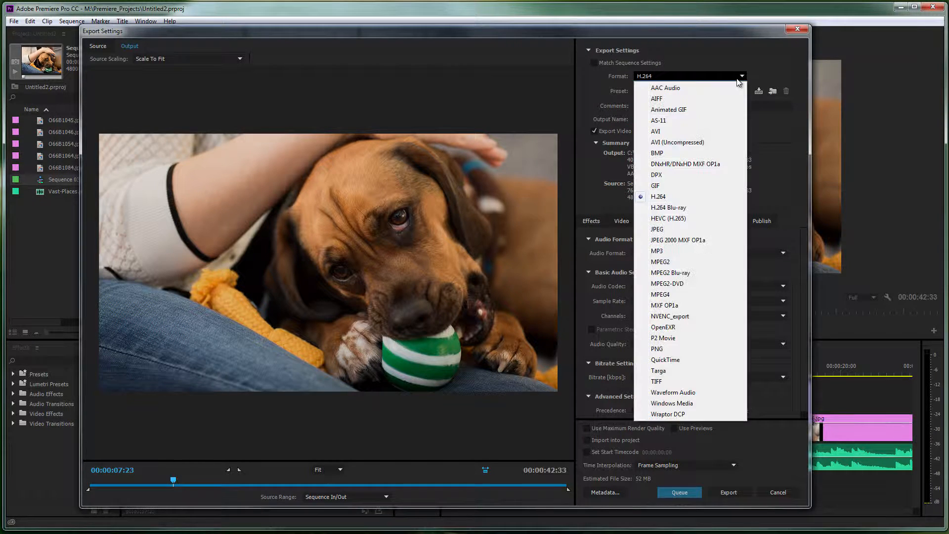
pyautogui.click(668, 219)
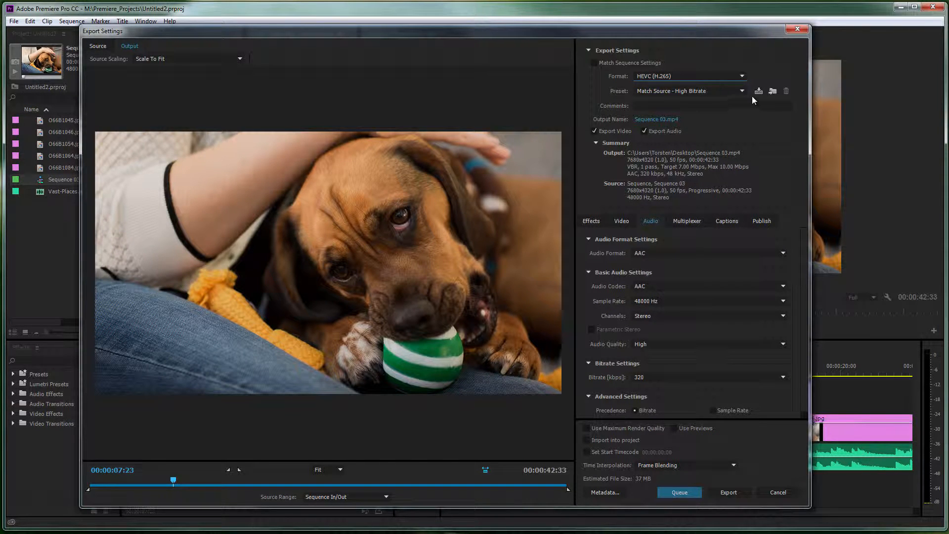
pyautogui.click(623, 221)
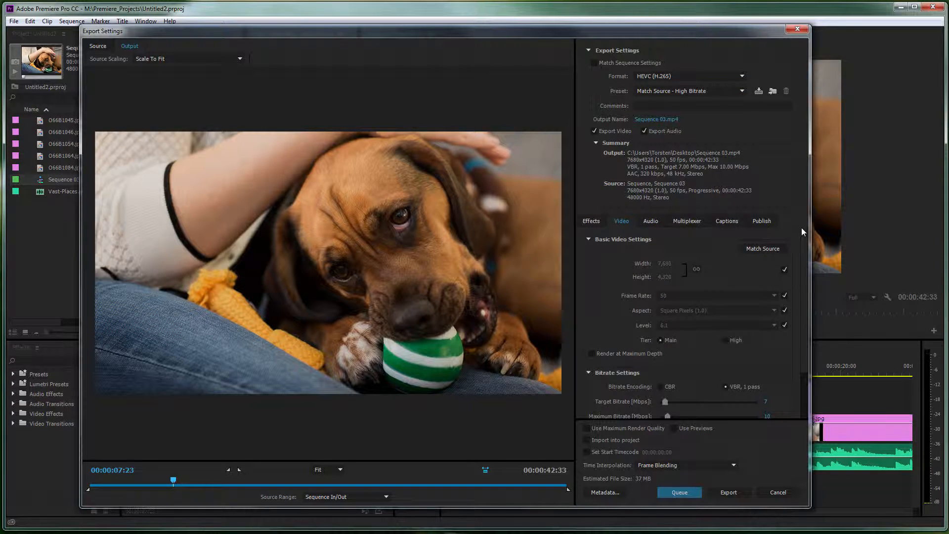
pyautogui.scroll(-3, 806, 297)
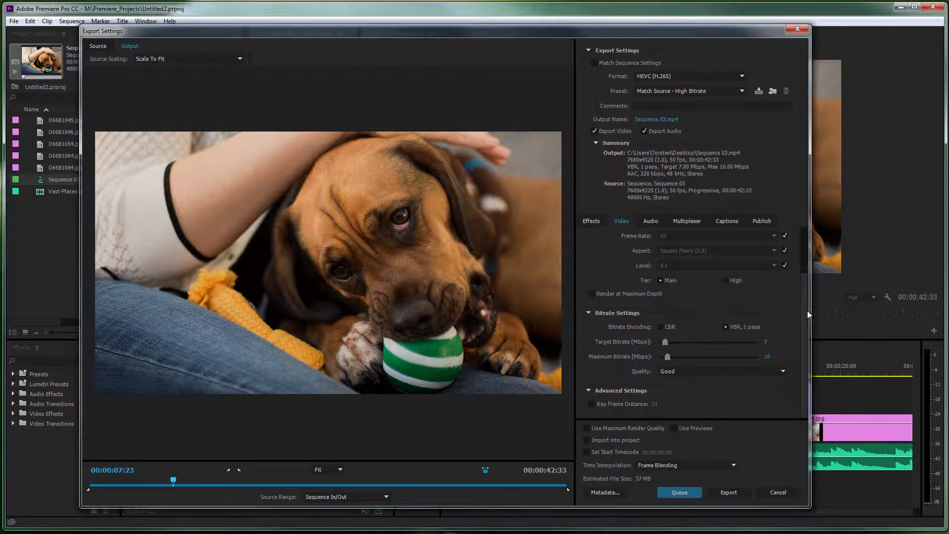
pyautogui.click(764, 342)
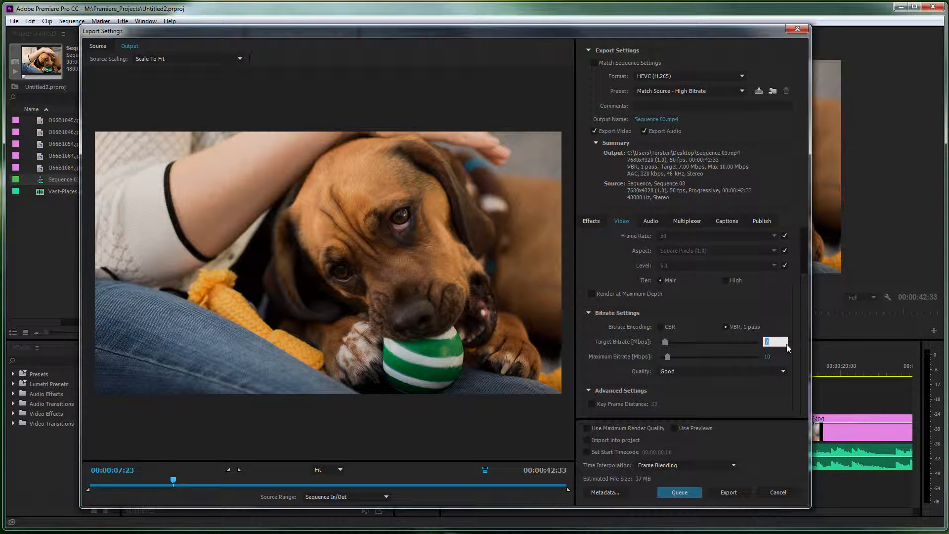
pyautogui.write('50')
pyautogui.press('Return')
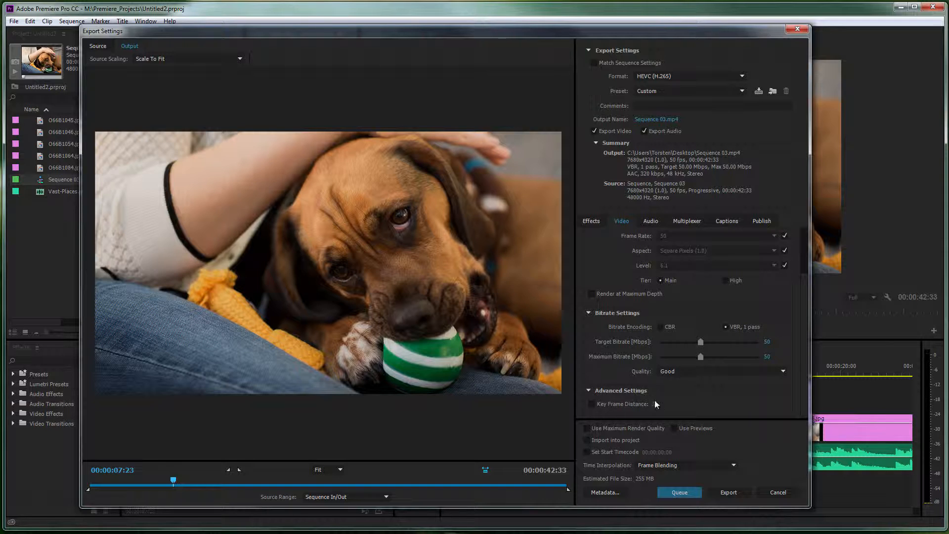
# - Set the video encoding quality to Lowest (fastest)
pyautogui.click(719, 370)
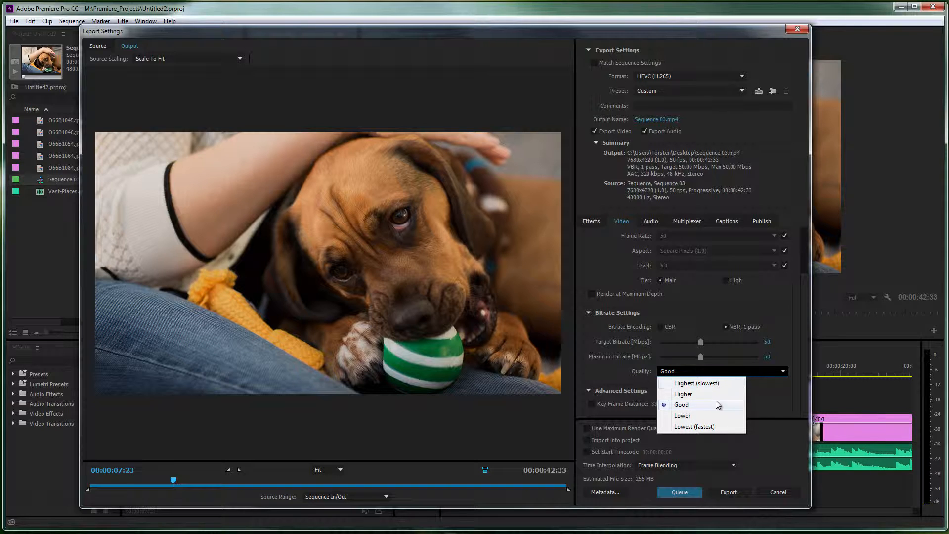
pyautogui.click(689, 427)
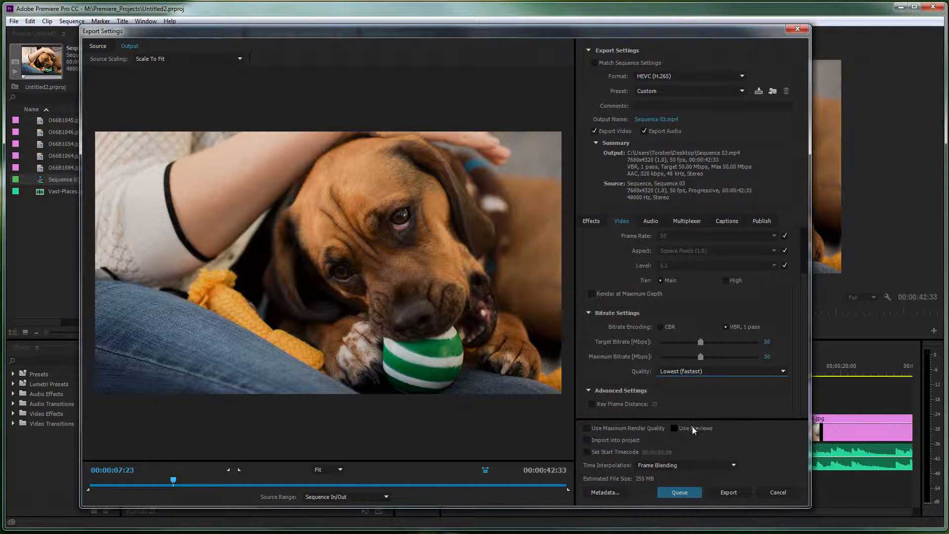
pyautogui.scroll(3, 801, 301)
pyautogui.scroll(1, 810, 271)
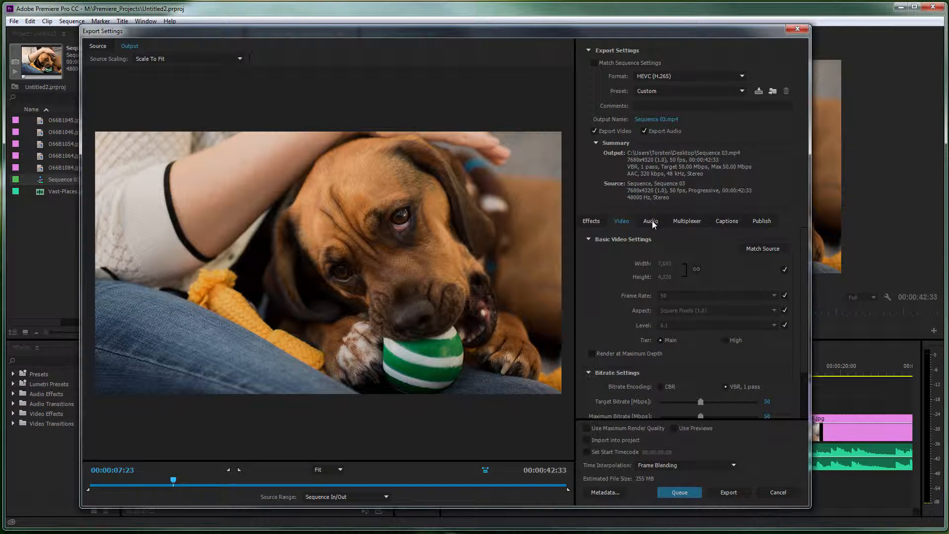
# - Set the output file to Sequence 02333.mp4 on the Desktop and start the export
pyautogui.click(662, 120)
pyautogui.click(112, 108)
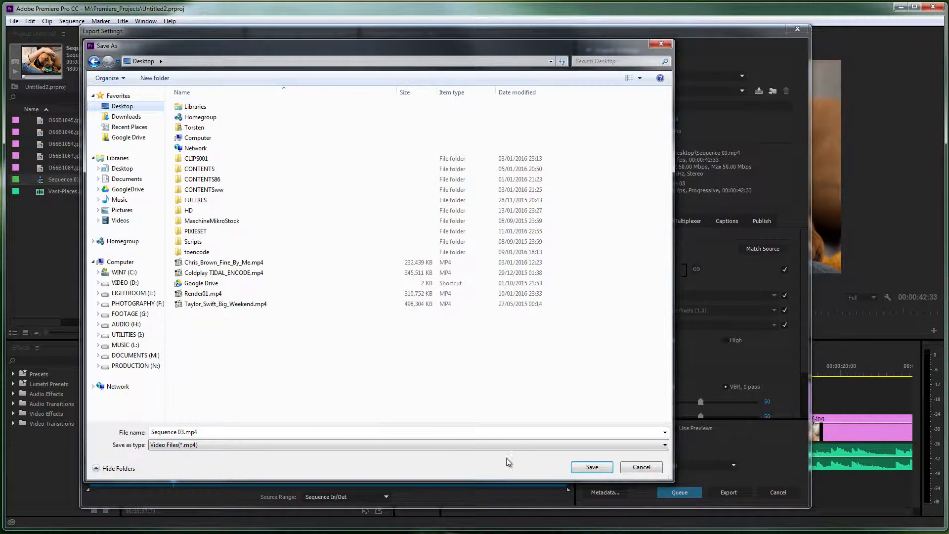
pyautogui.click(591, 467)
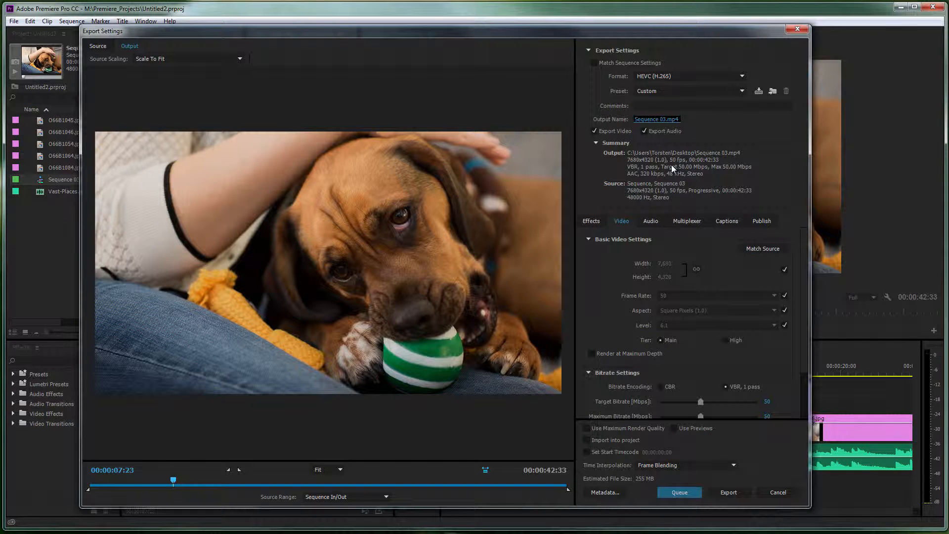
pyautogui.click(668, 122)
pyautogui.click(184, 432)
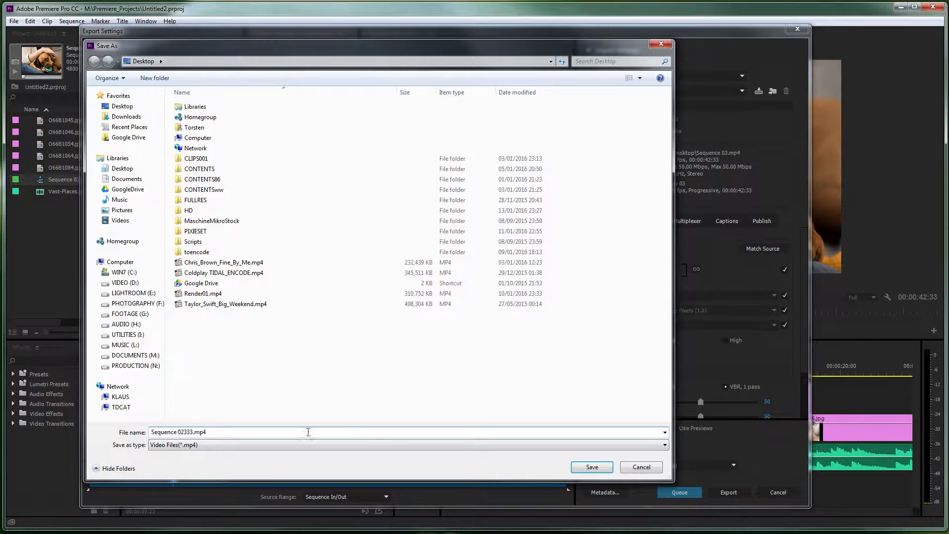
pyautogui.click(591, 467)
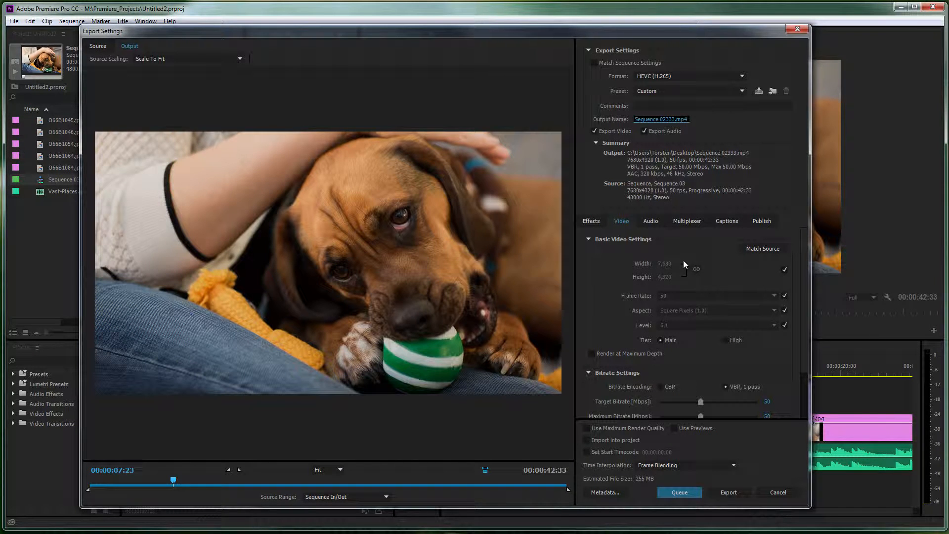
pyautogui.click(729, 492)
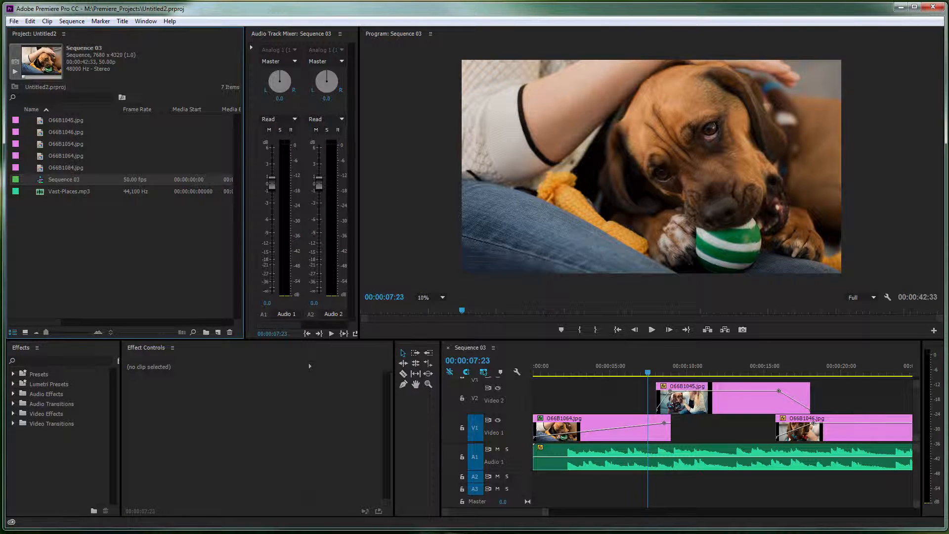
# - Examine the general, video and audio properties of the exported Sequence 02333.mp4 in MediaInfo, then close it
pyautogui.moveTo(58, 250); pyautogui.dragTo(299, 77)
pyautogui.moveTo(1, 193); pyautogui.dragTo(374, 216)
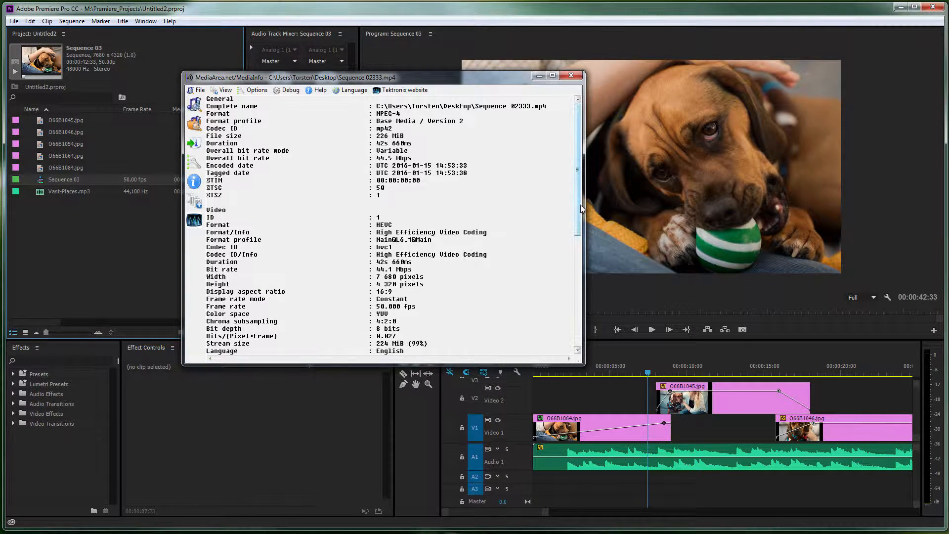
pyautogui.moveTo(581, 208); pyautogui.dragTo(574, 340)
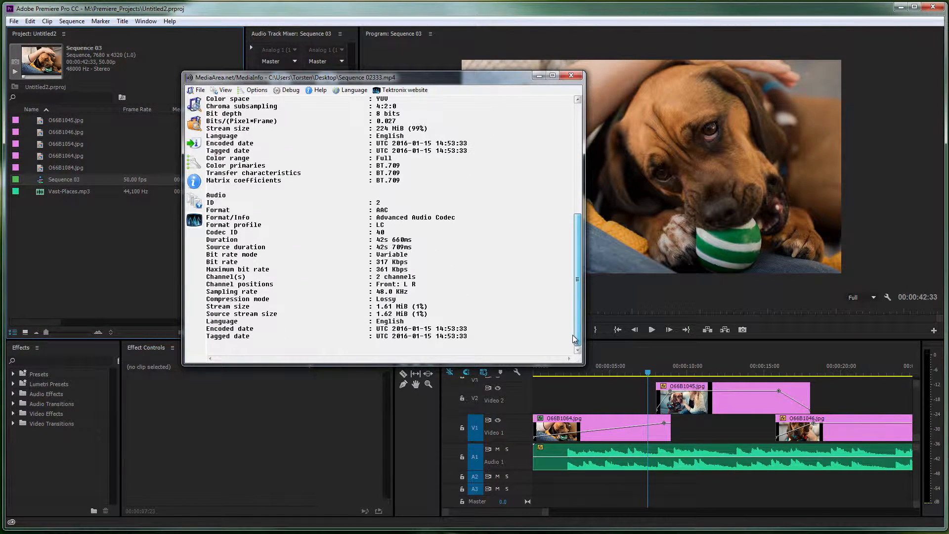
pyautogui.moveTo(574, 339); pyautogui.dragTo(574, 151)
pyautogui.click(570, 75)
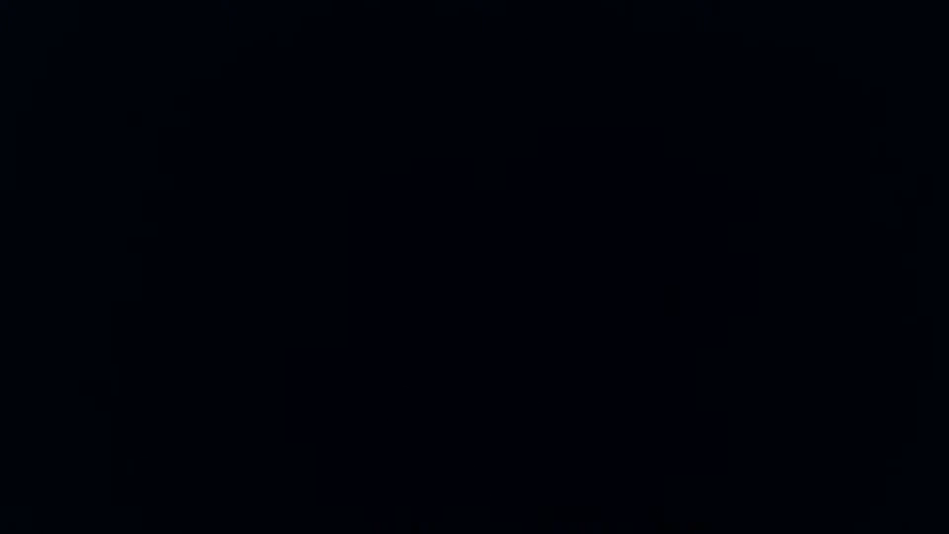